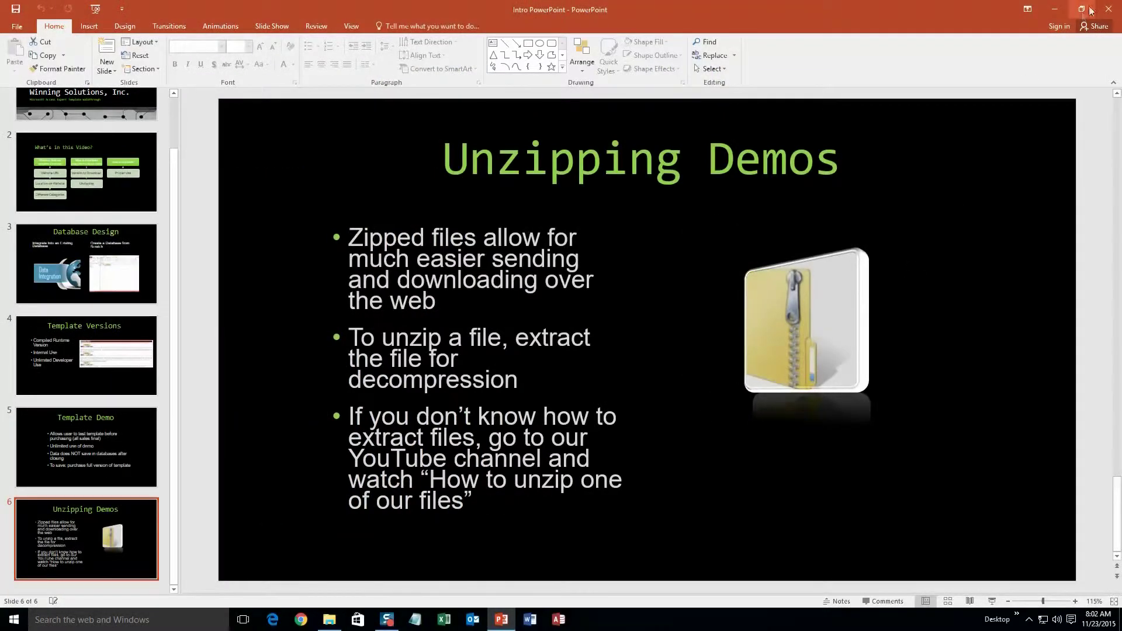
Close the presentation and exit PowerPoint
{"action": "left_click", "coordinate": [1113, 7]}
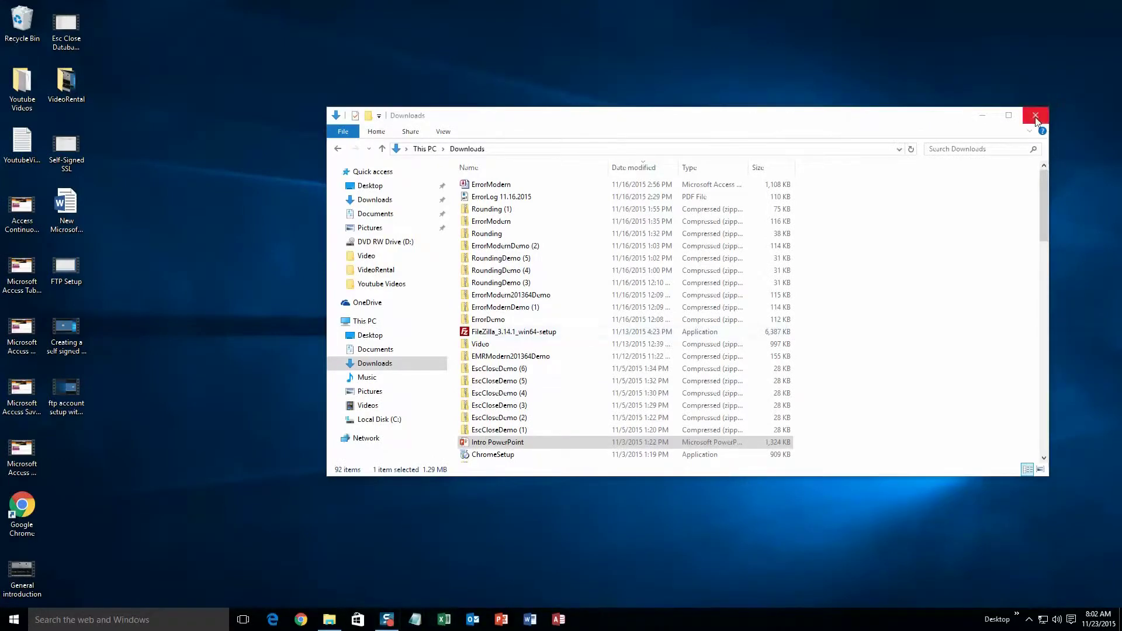
Close the Downloads folder, browse to microsoftaccessexpert.com and open its Access Template Databases list
{"action": "left_click", "coordinate": [1039, 113]}
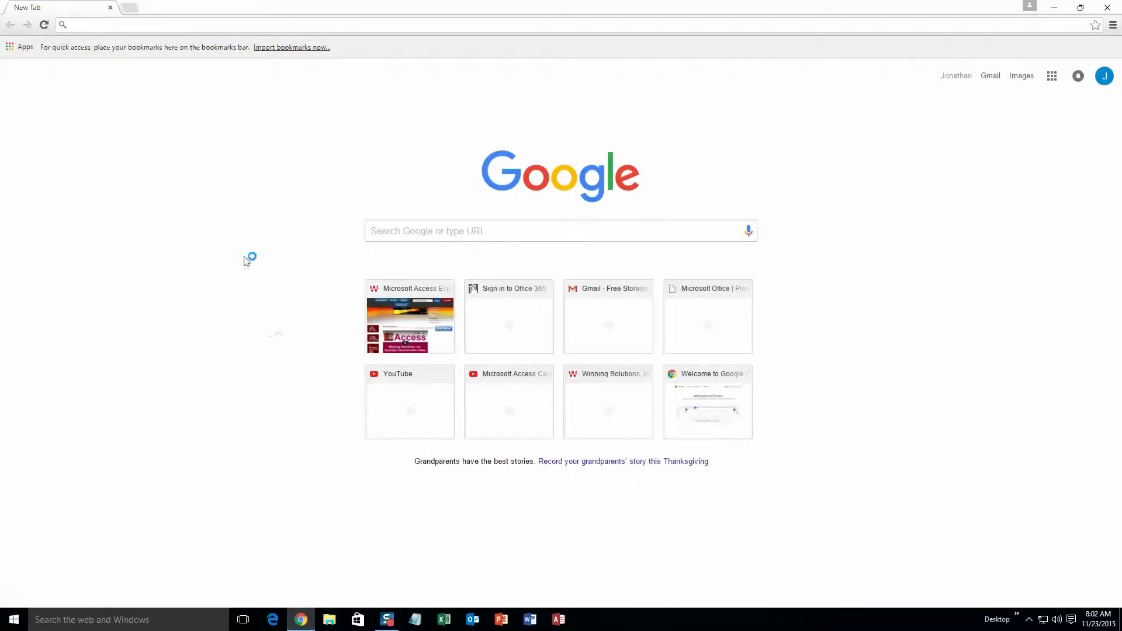
{"action": "type", "text": "microsoftaccessexpert.com"}
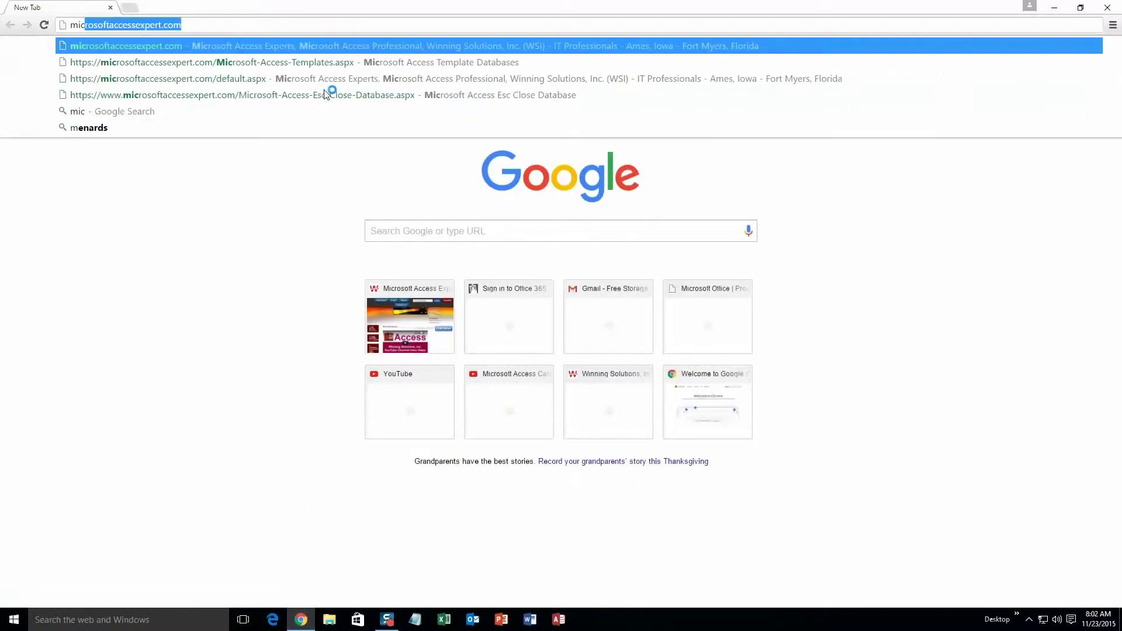
{"action": "type", "text": "r"}
{"action": "key", "text": "End"}
{"action": "key", "text": "Return"}
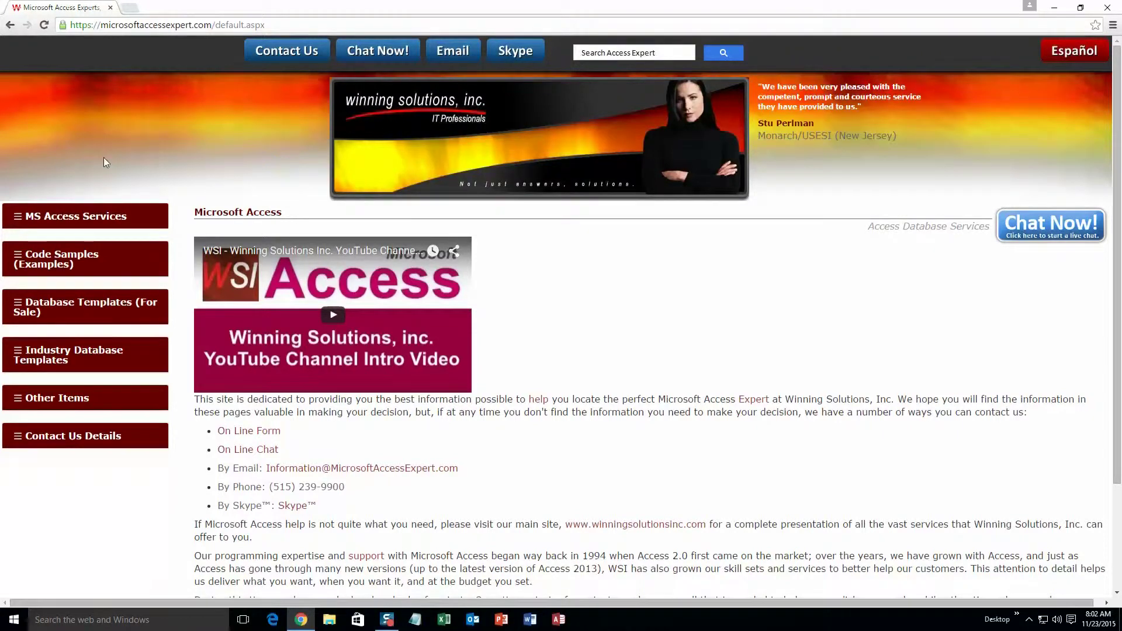
{"action": "left_click", "coordinate": [64, 308]}
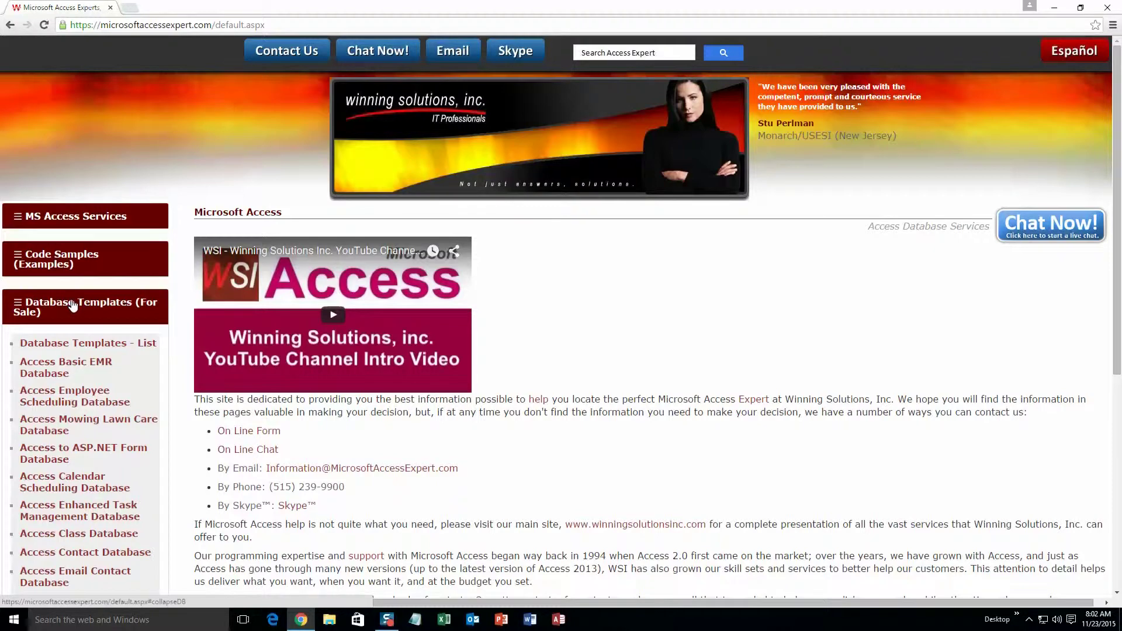
{"action": "left_click", "coordinate": [78, 345]}
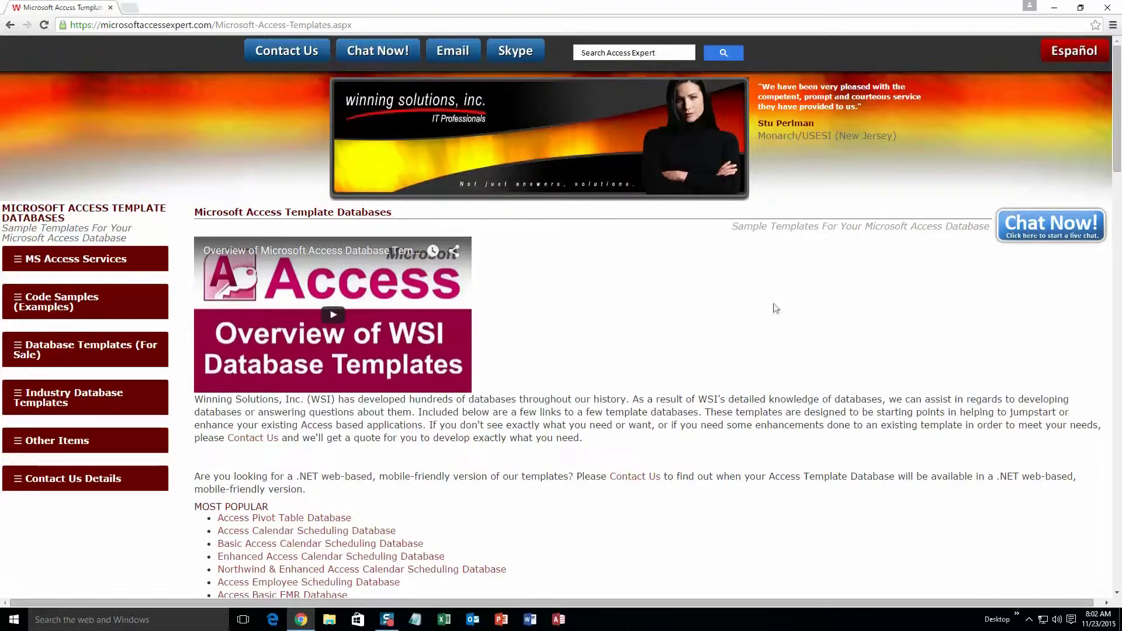
Scroll to Reservations and Booking and open the Access Bus Charter Reservation Tracking Database page
{"action": "scroll", "coordinate": [648, 374], "scroll_direction": "down", "scroll_amount": 3}
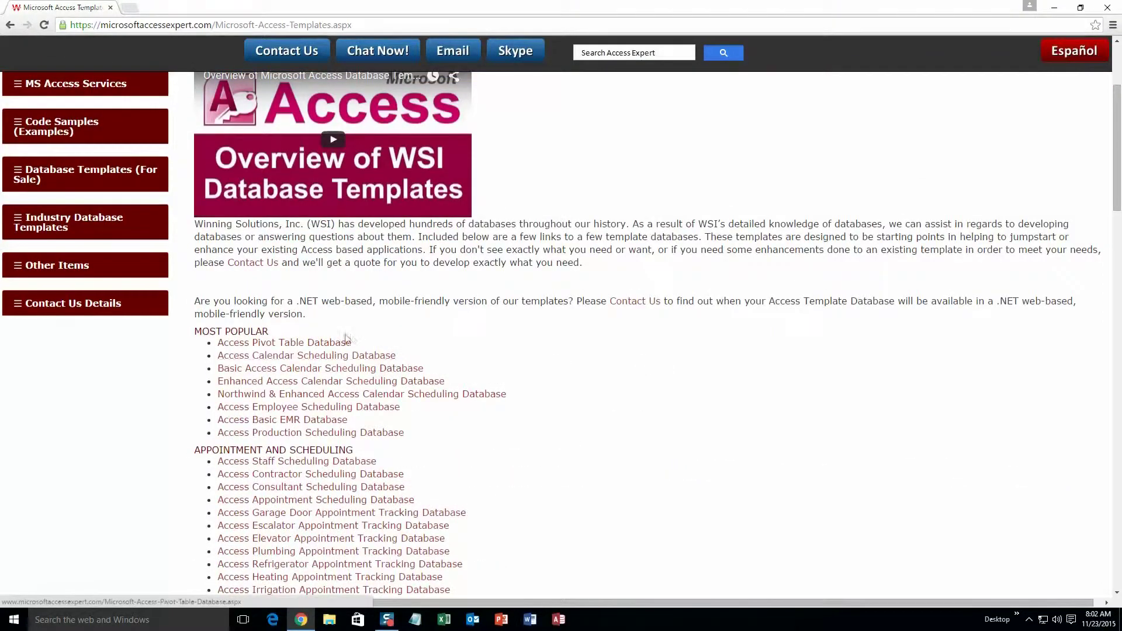
{"action": "scroll", "coordinate": [348, 341], "scroll_direction": "down", "scroll_amount": 4}
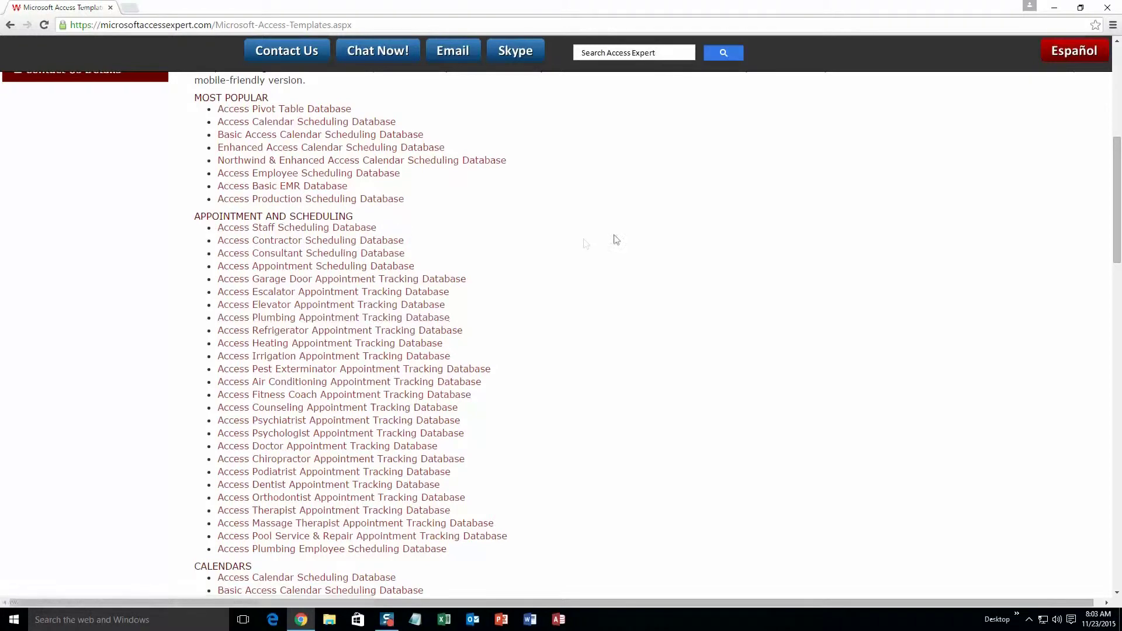
{"action": "scroll", "coordinate": [545, 298], "scroll_direction": "down", "scroll_amount": 3}
{"action": "scroll", "coordinate": [519, 308], "scroll_direction": "down", "scroll_amount": 2}
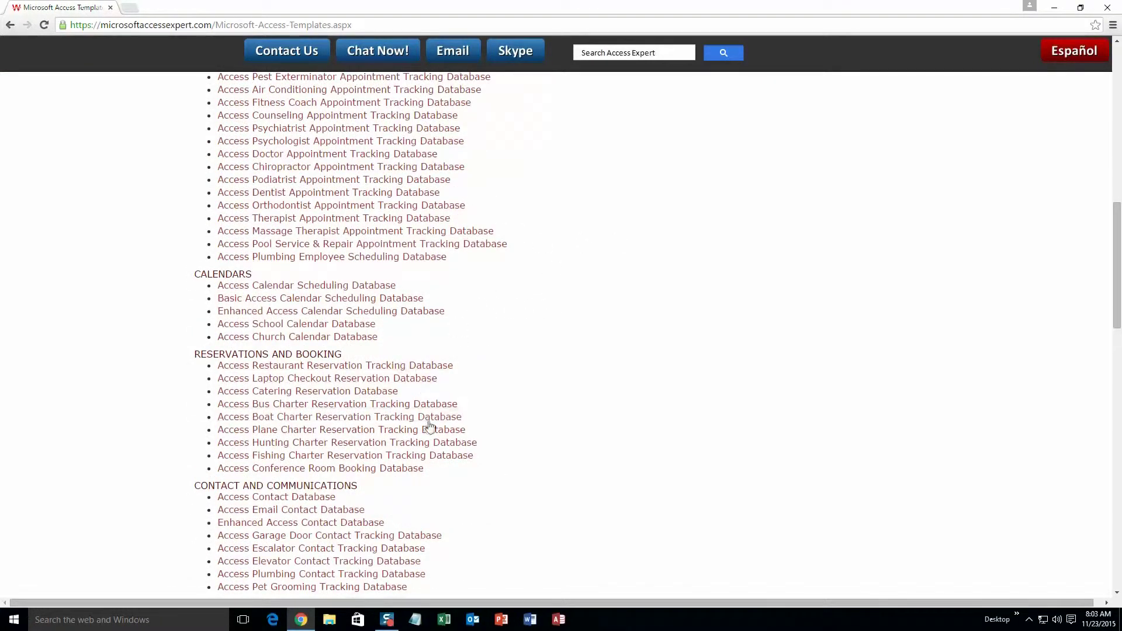
{"action": "scroll", "coordinate": [468, 402], "scroll_direction": "down", "scroll_amount": 3}
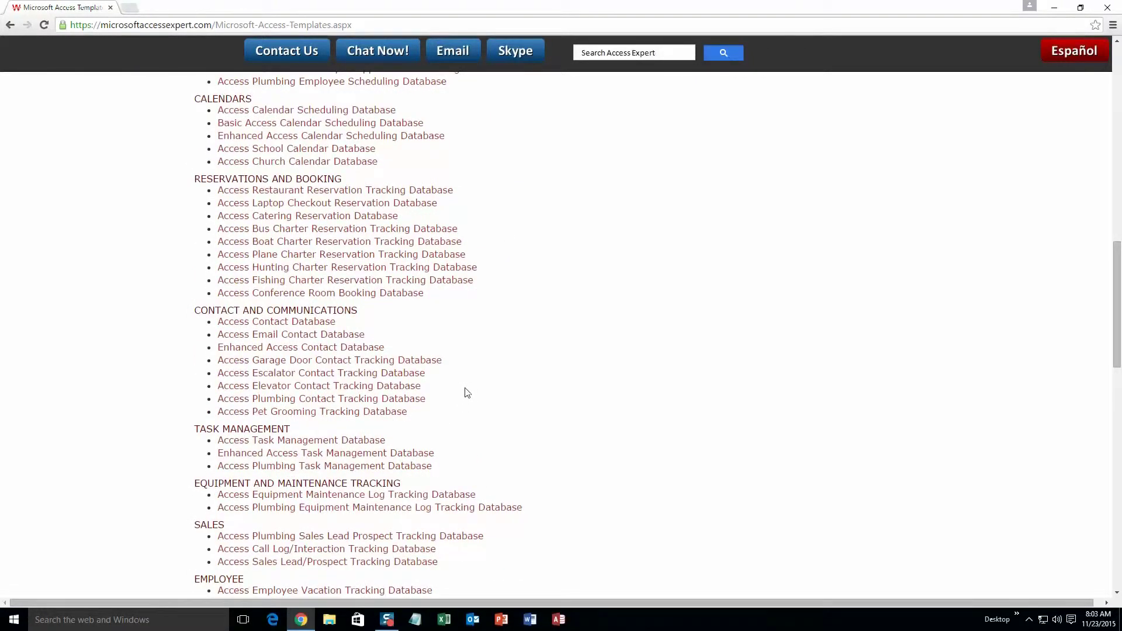
{"action": "scroll", "coordinate": [468, 392], "scroll_direction": "down", "scroll_amount": 3}
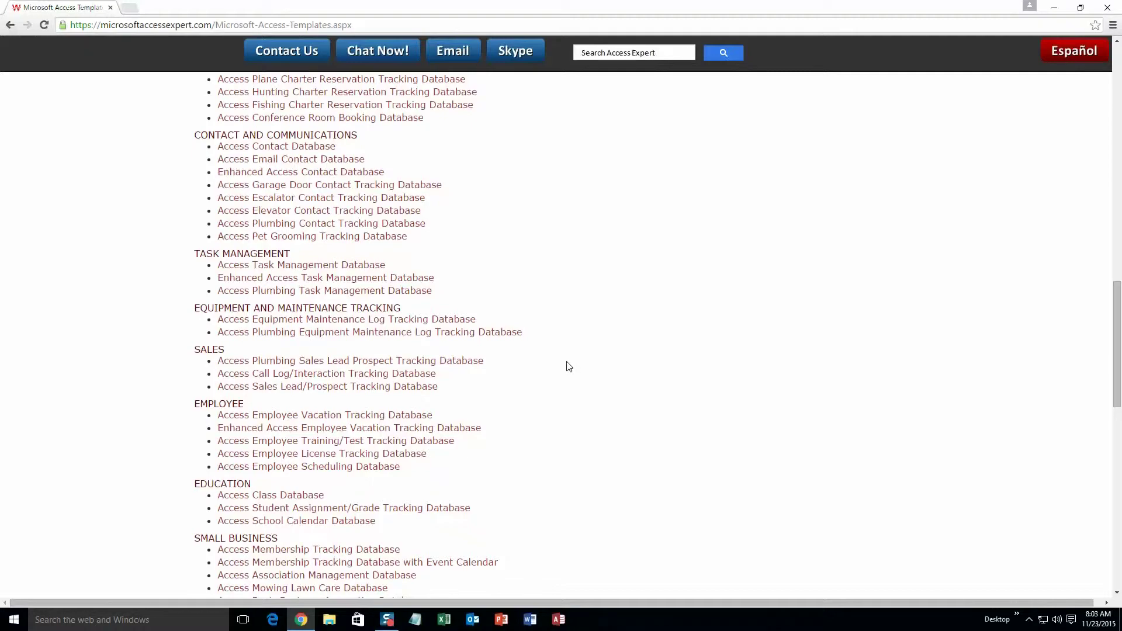
{"action": "scroll", "coordinate": [603, 429], "scroll_direction": "down", "scroll_amount": 3}
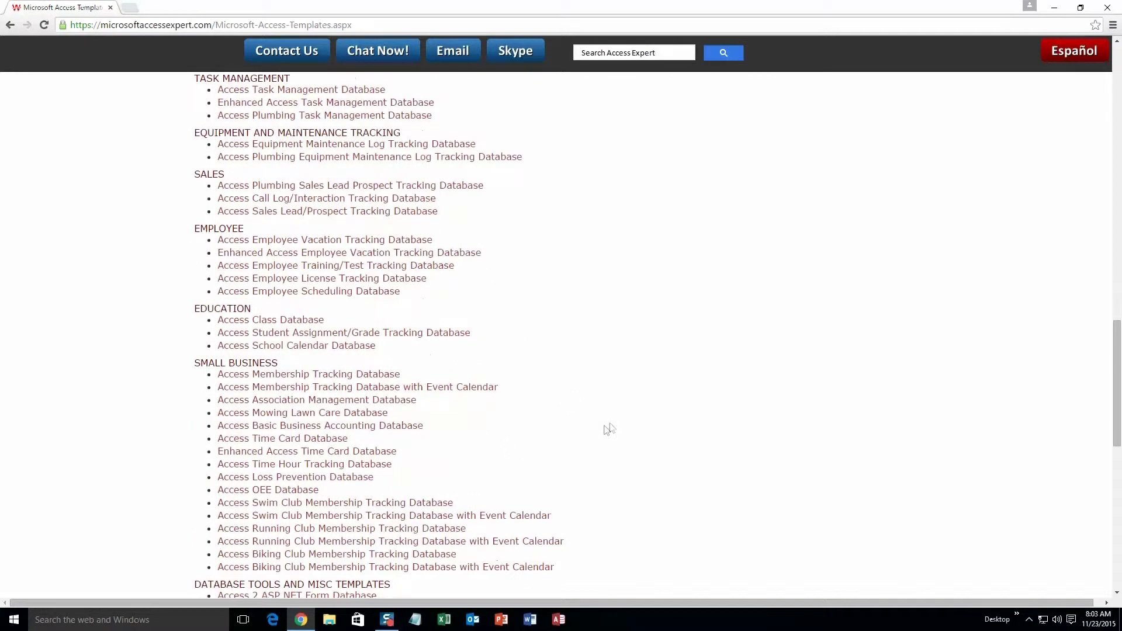
{"action": "scroll", "coordinate": [608, 430], "scroll_direction": "down", "scroll_amount": 4}
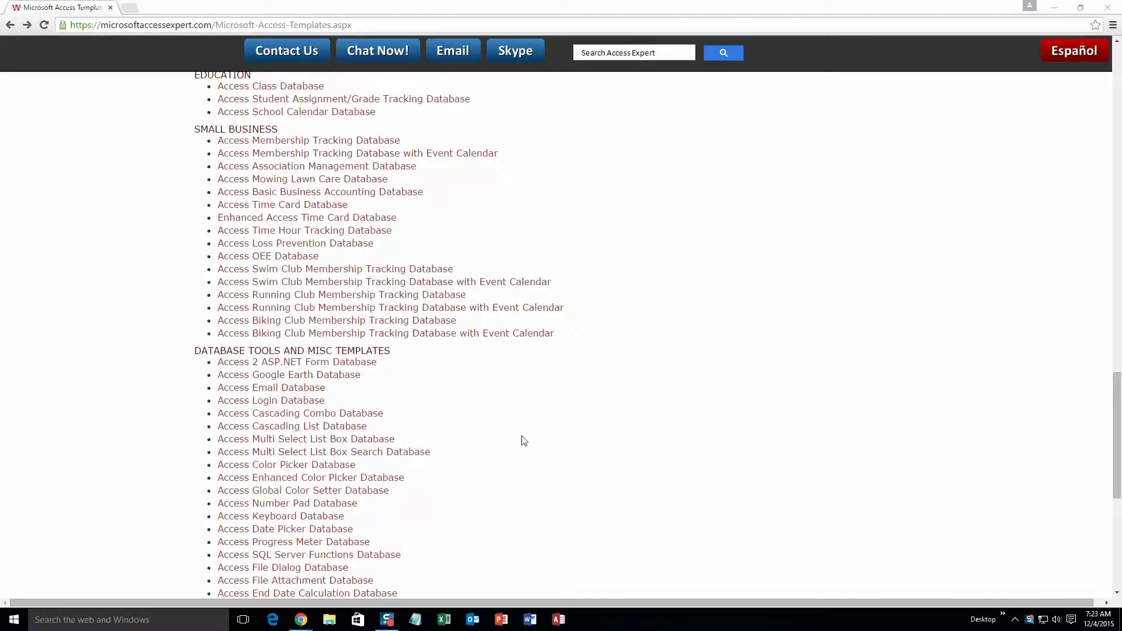
{"action": "scroll", "coordinate": [523, 440], "scroll_direction": "up", "scroll_amount": 4}
{"action": "scroll", "coordinate": [523, 441], "scroll_direction": "up", "scroll_amount": 7}
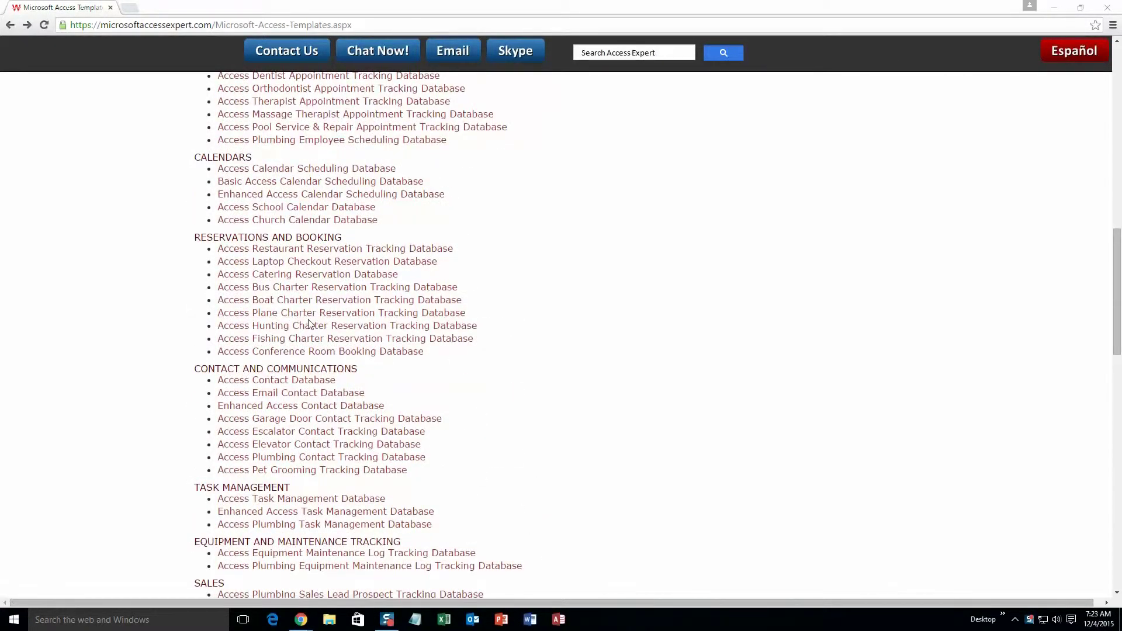
{"action": "left_click", "coordinate": [376, 287]}
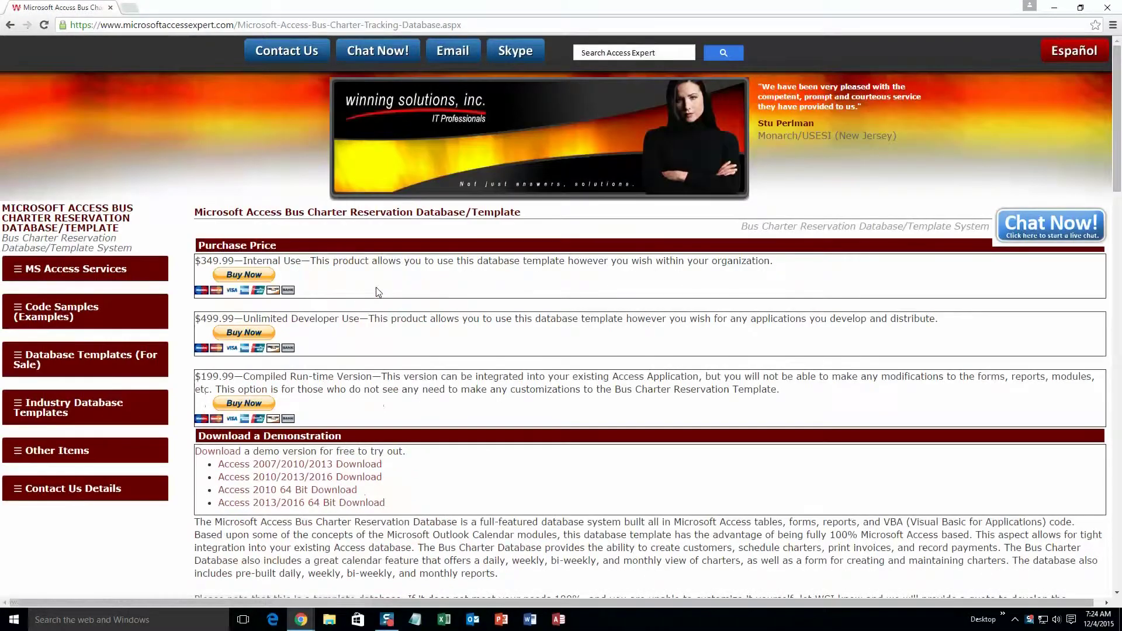
Download the Access 2010/2013/2016 demo zip and open it from the download bar
{"action": "scroll", "coordinate": [386, 351], "scroll_direction": "down", "scroll_amount": 2}
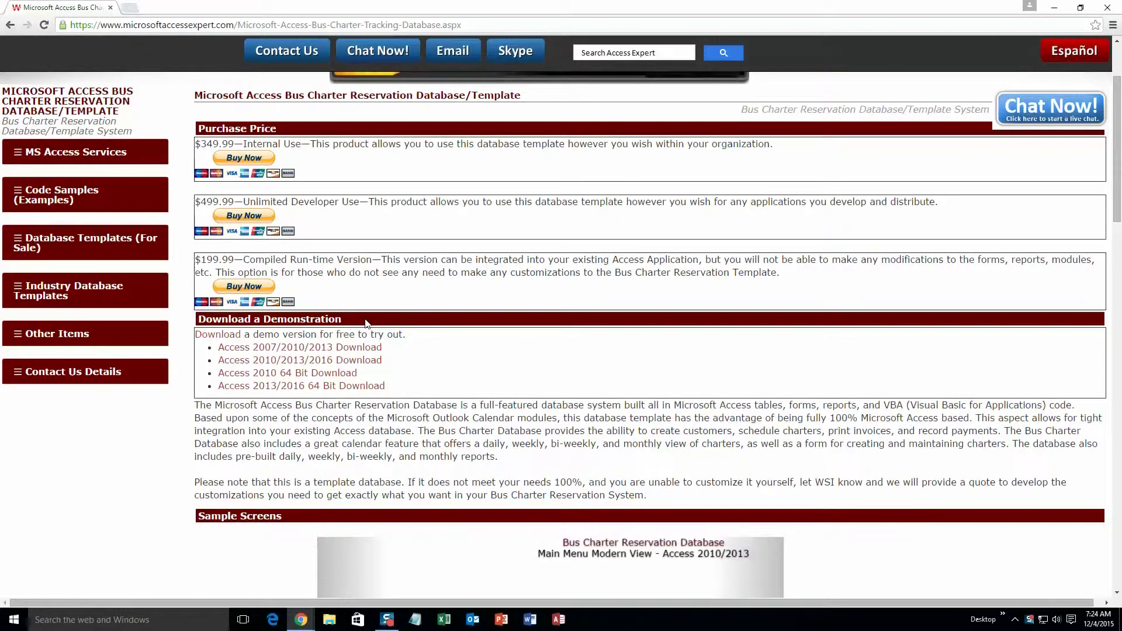
{"action": "left_click", "coordinate": [362, 365]}
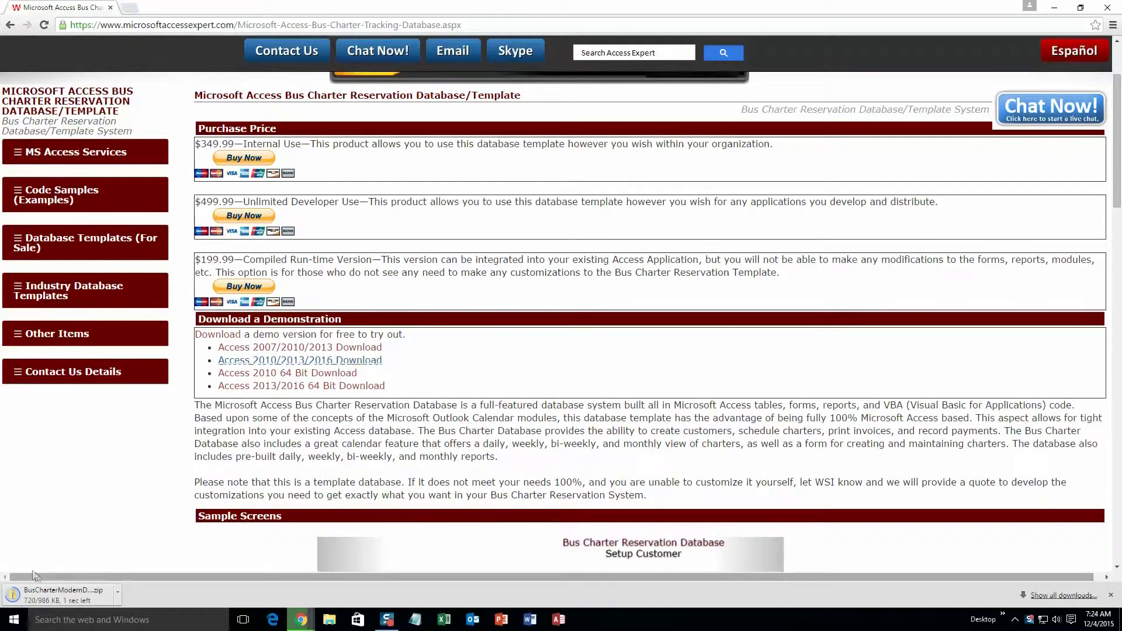
{"action": "left_click", "coordinate": [58, 594]}
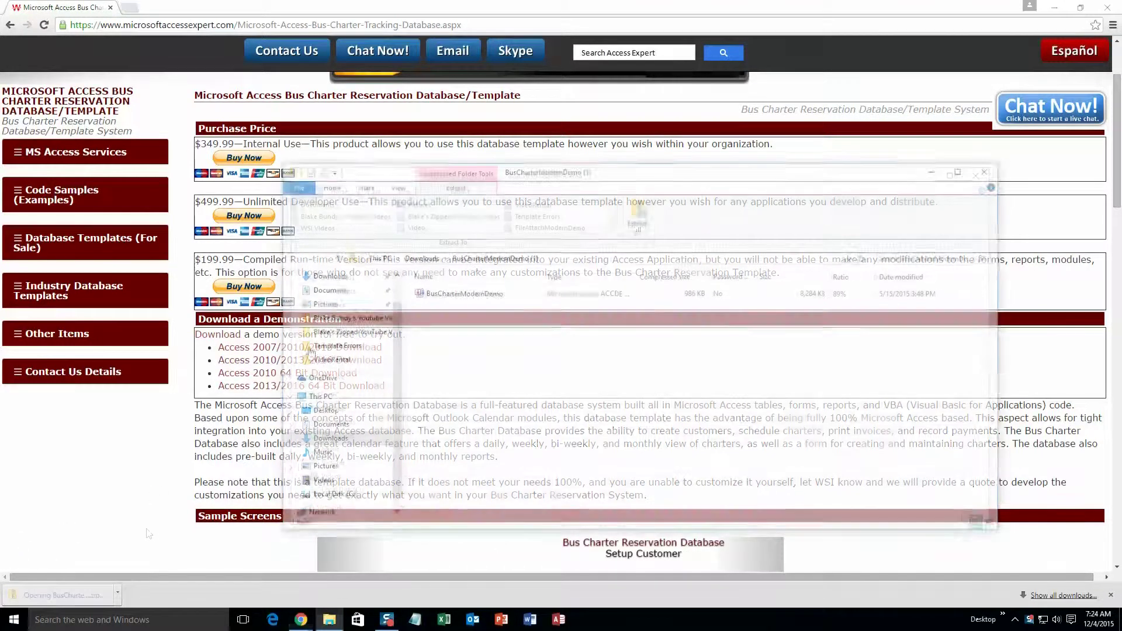
Extract BusCharterModernDemo from the zip and open it in Access, accepting the security warning
{"action": "left_click", "coordinate": [477, 297]}
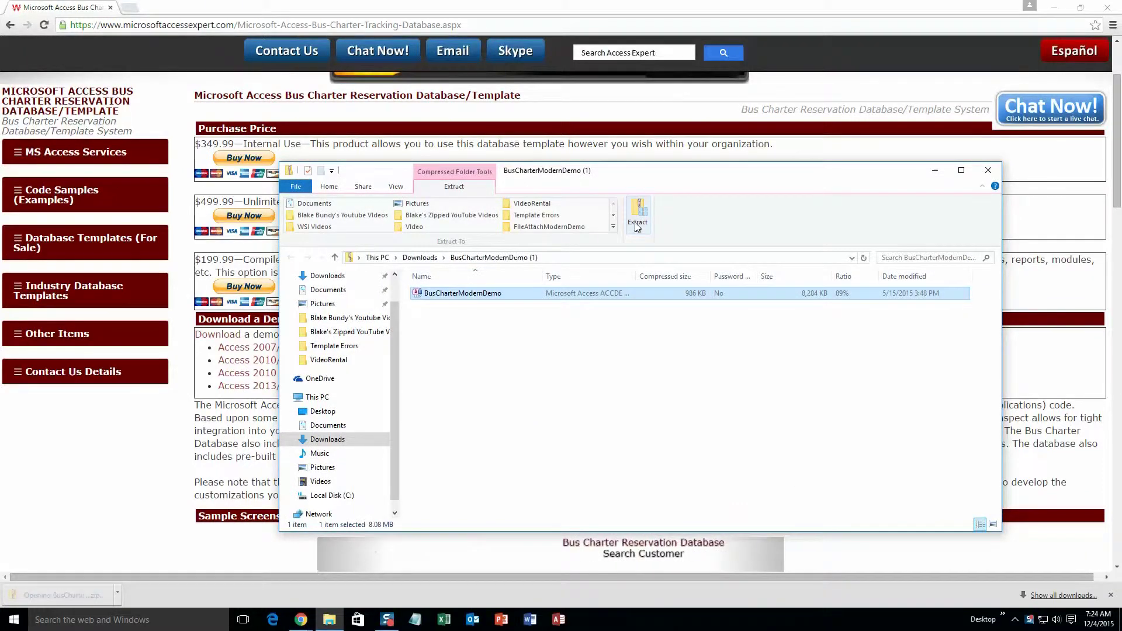
{"action": "left_click", "coordinate": [638, 219]}
{"action": "left_click", "coordinate": [666, 418]}
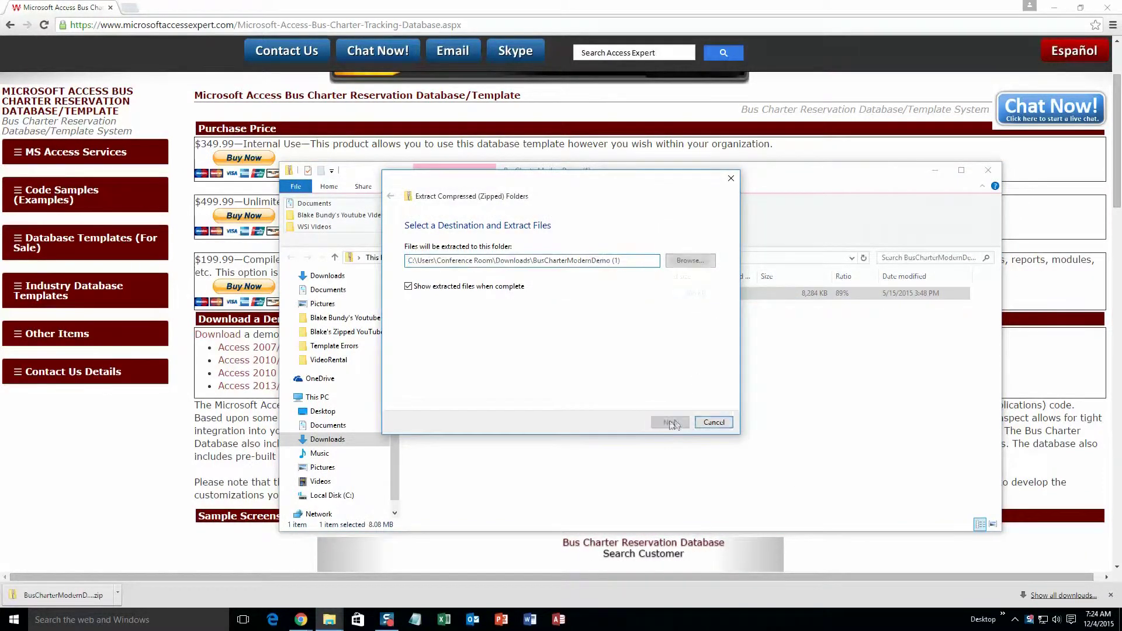
{"action": "left_click", "coordinate": [525, 308]}
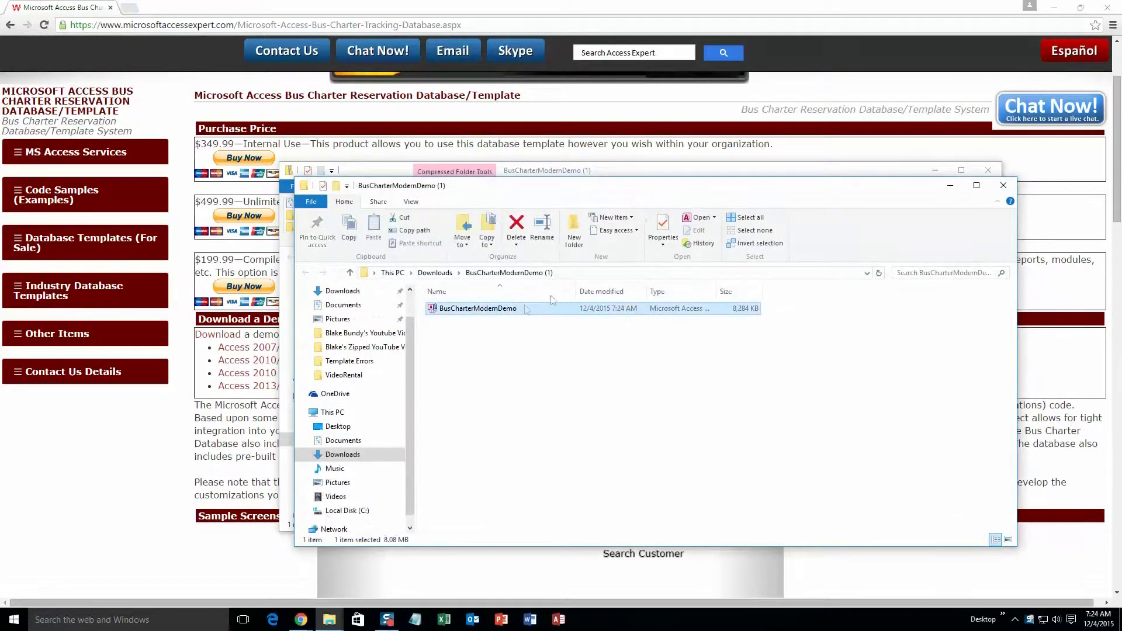
{"action": "left_click", "coordinate": [716, 219]}
{"action": "left_click", "coordinate": [725, 247]}
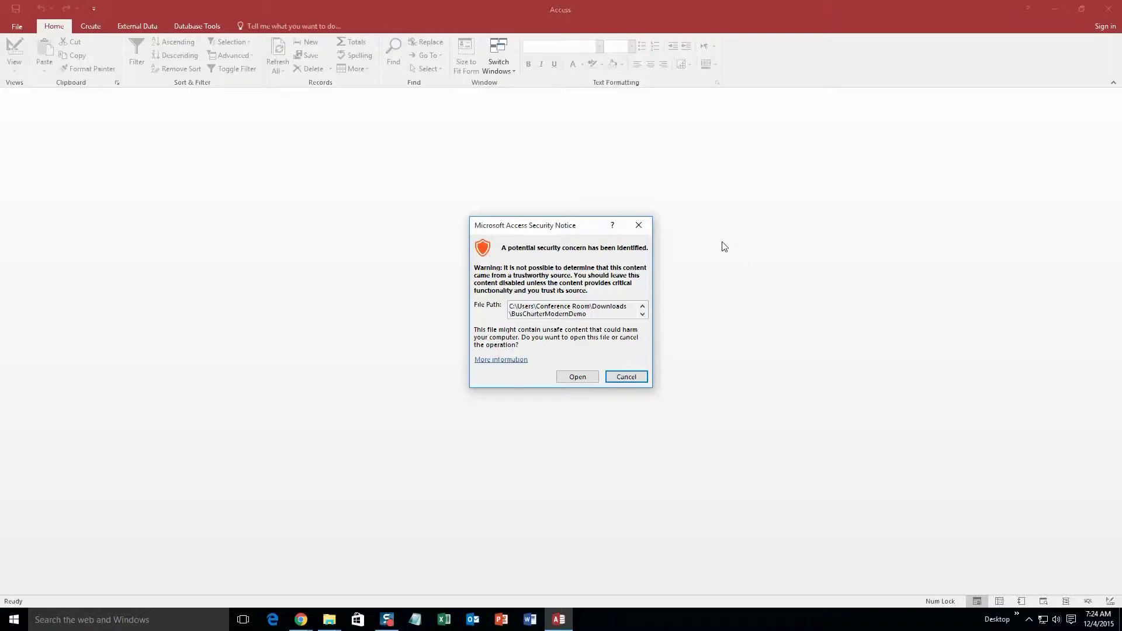
{"action": "left_click", "coordinate": [579, 377]}
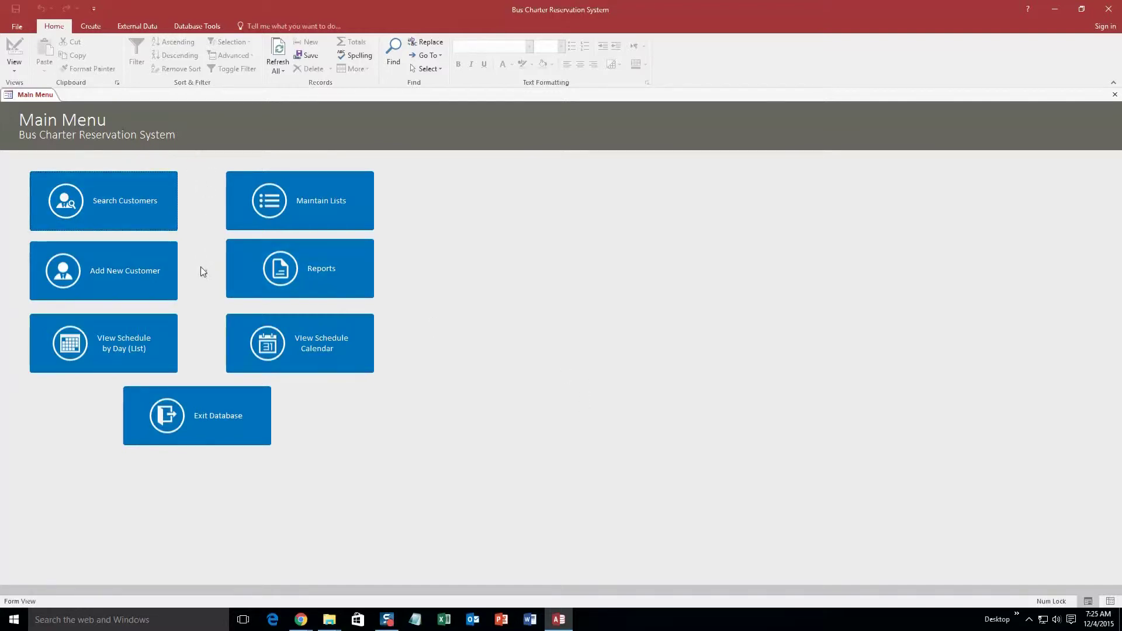
Use Add New Customer on the Main Menu to get a blank Customer form
{"action": "left_click", "coordinate": [117, 272]}
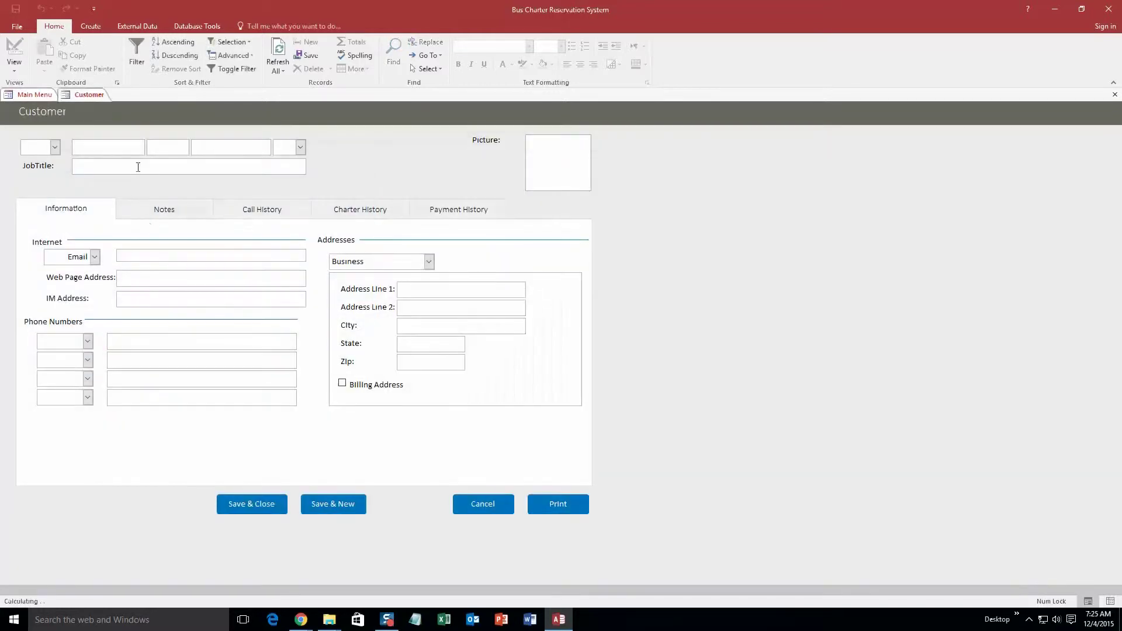
Enter title Mr., the customer's first and last name, and job title Salesman
{"action": "left_click", "coordinate": [55, 147]}
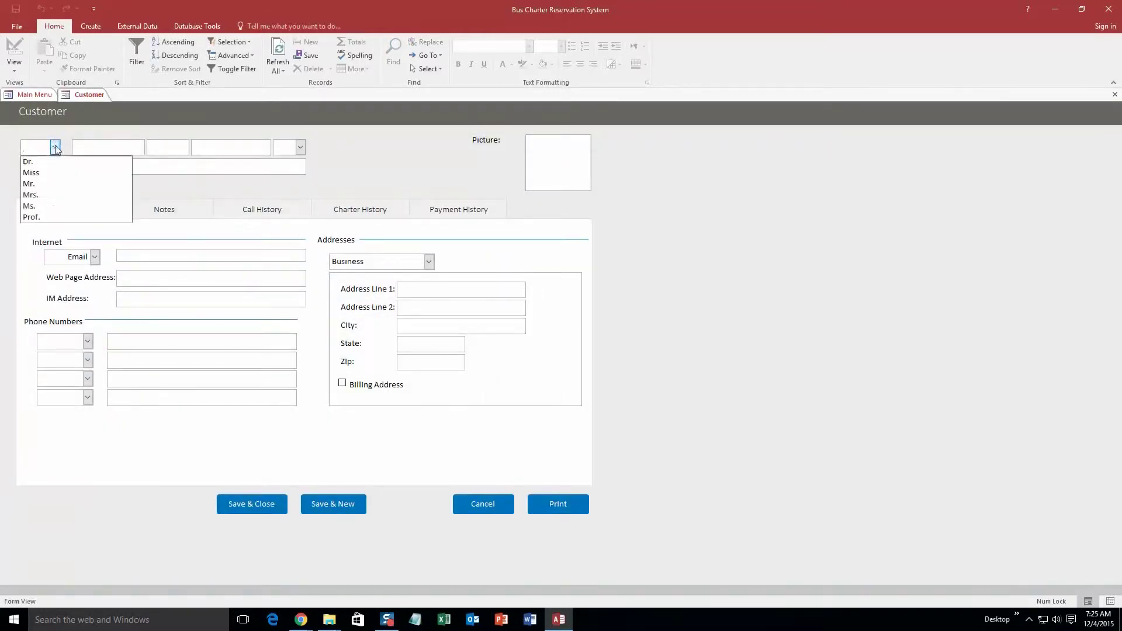
{"action": "left_click", "coordinate": [45, 184]}
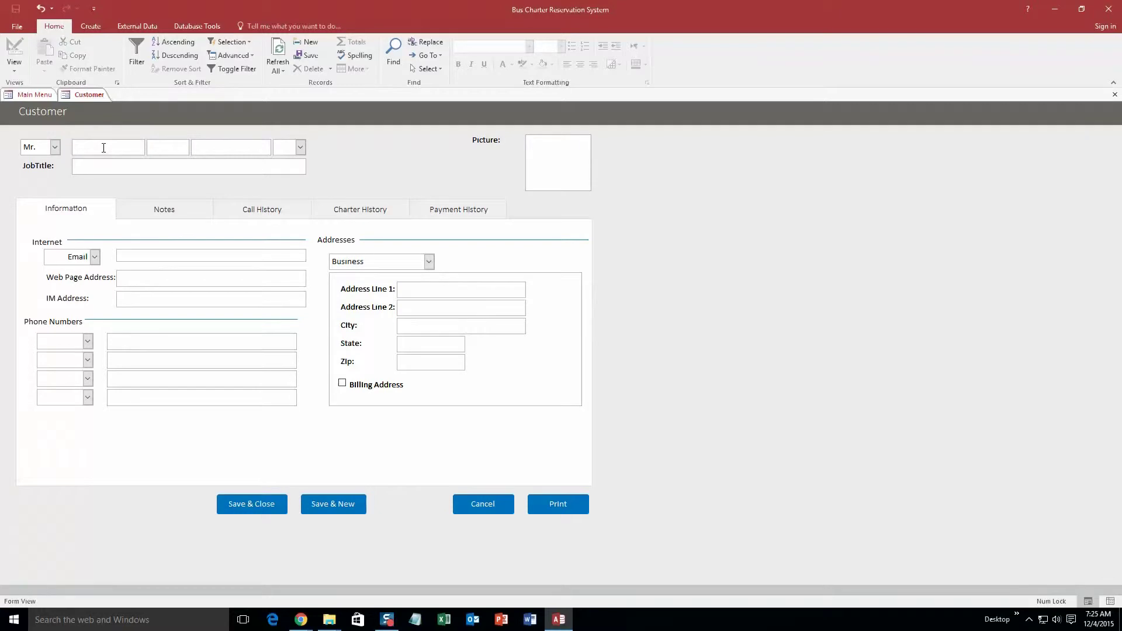
{"action": "key", "text": "Tab"}
{"action": "left_click", "coordinate": [130, 170]}
{"action": "type", "text": "Salesman"}
Add the customer's e-mail address and an Assistant-type phone number
{"action": "left_click", "coordinate": [128, 253]}
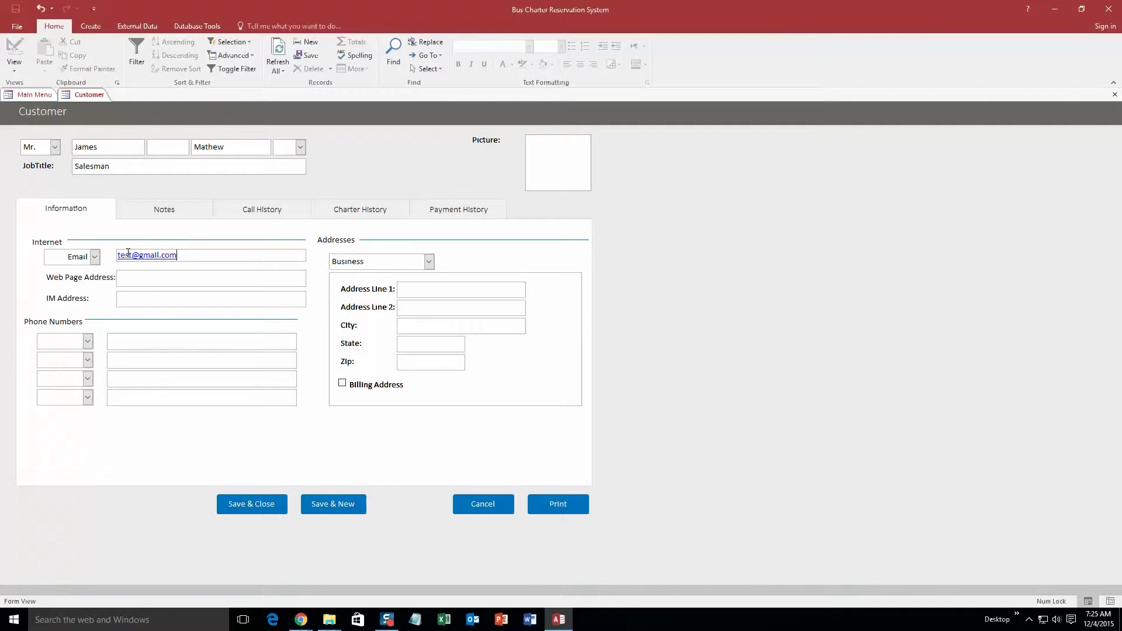
{"action": "left_click", "coordinate": [87, 341]}
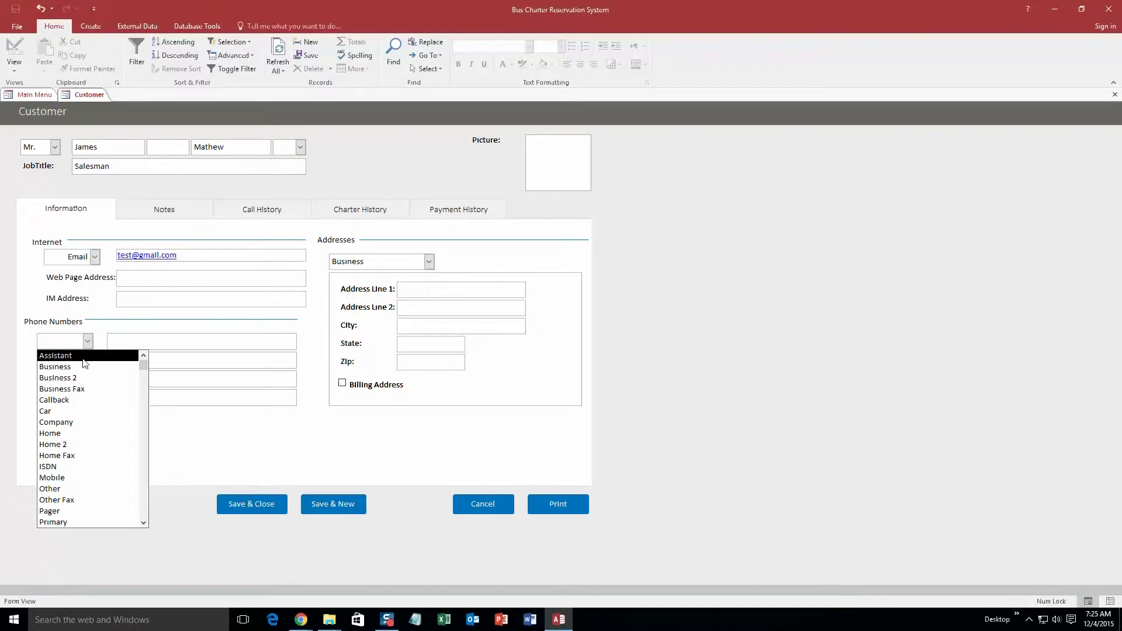
{"action": "left_click", "coordinate": [85, 364]}
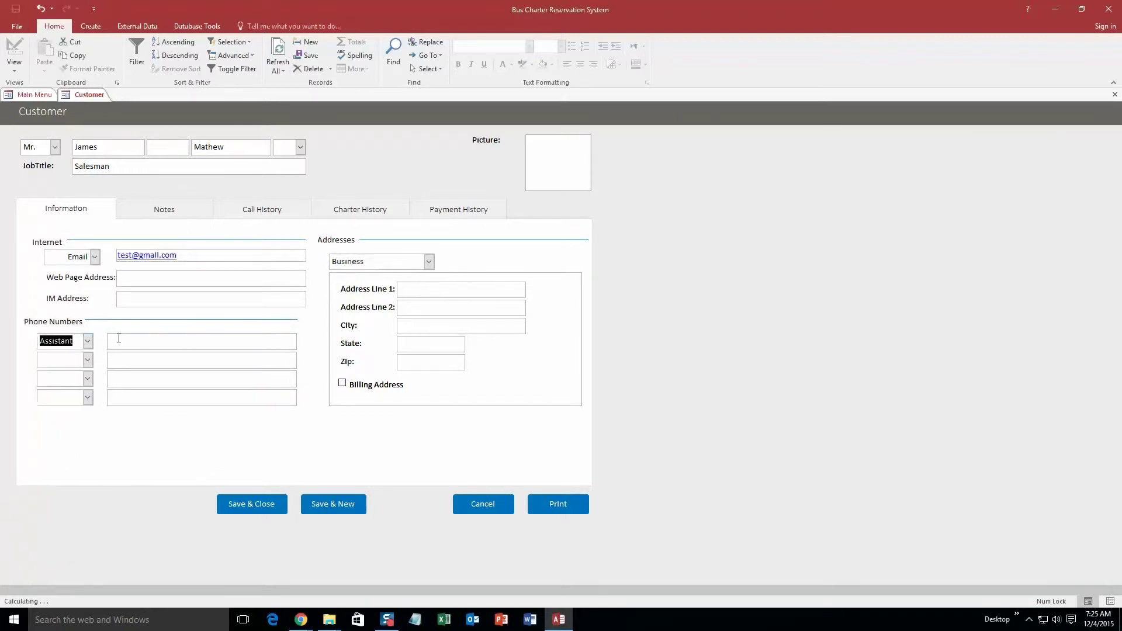
{"action": "left_click", "coordinate": [118, 339]}
{"action": "type", "text": "11"}
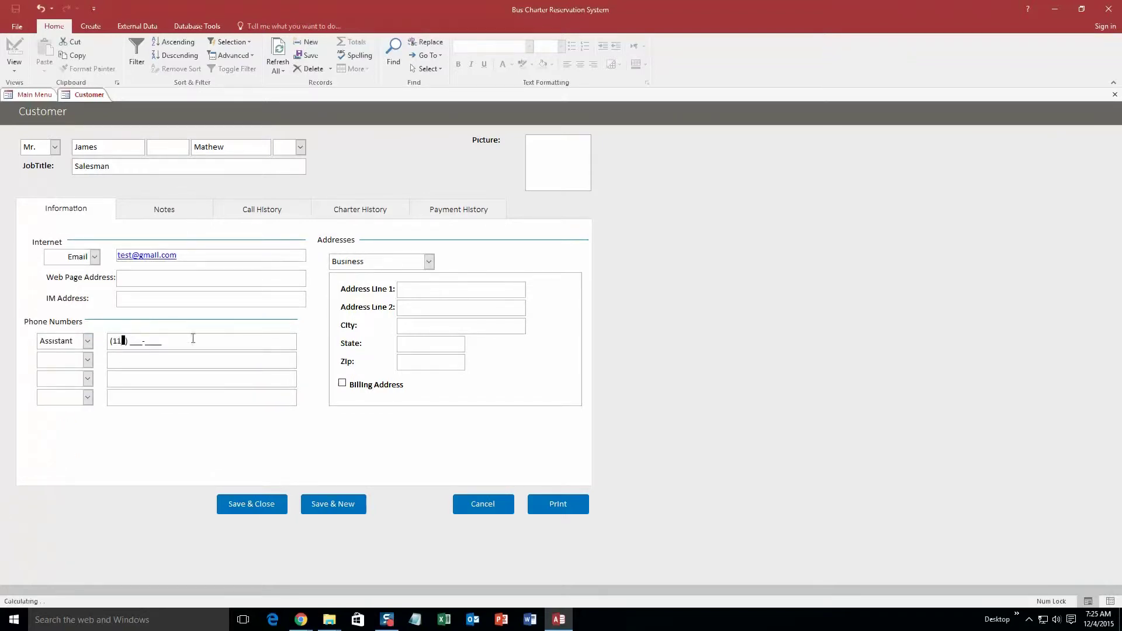
{"action": "type", "text": "1) 111-1111"}
Review the Notes, Call, Charter and Payment history tabs, then save and close the customer
{"action": "left_click", "coordinate": [178, 213]}
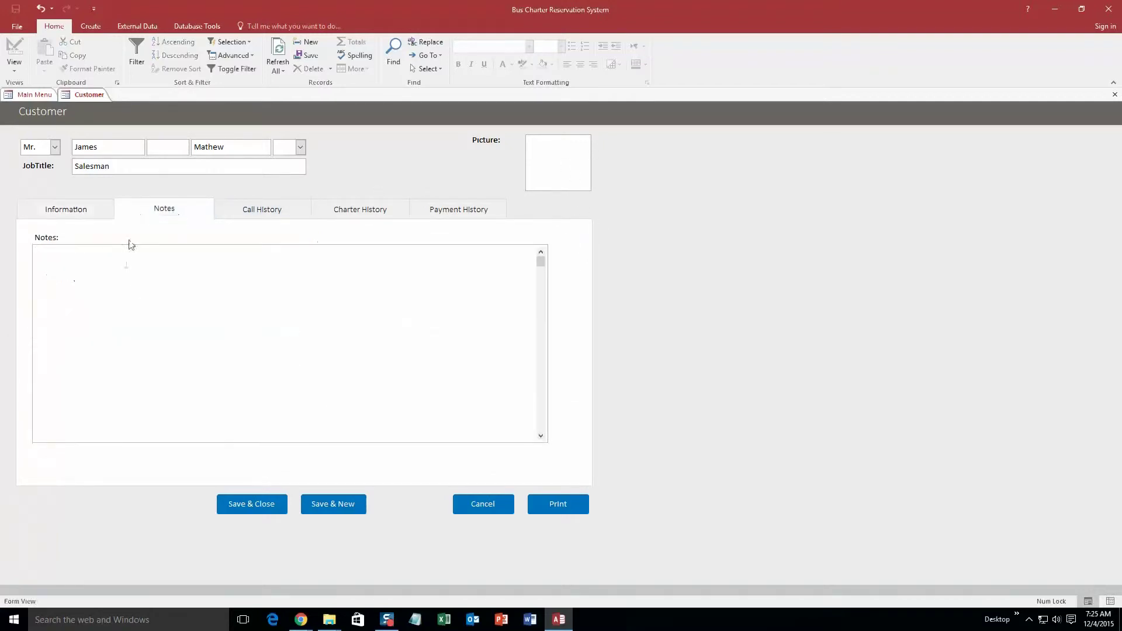
{"action": "left_click", "coordinate": [267, 208]}
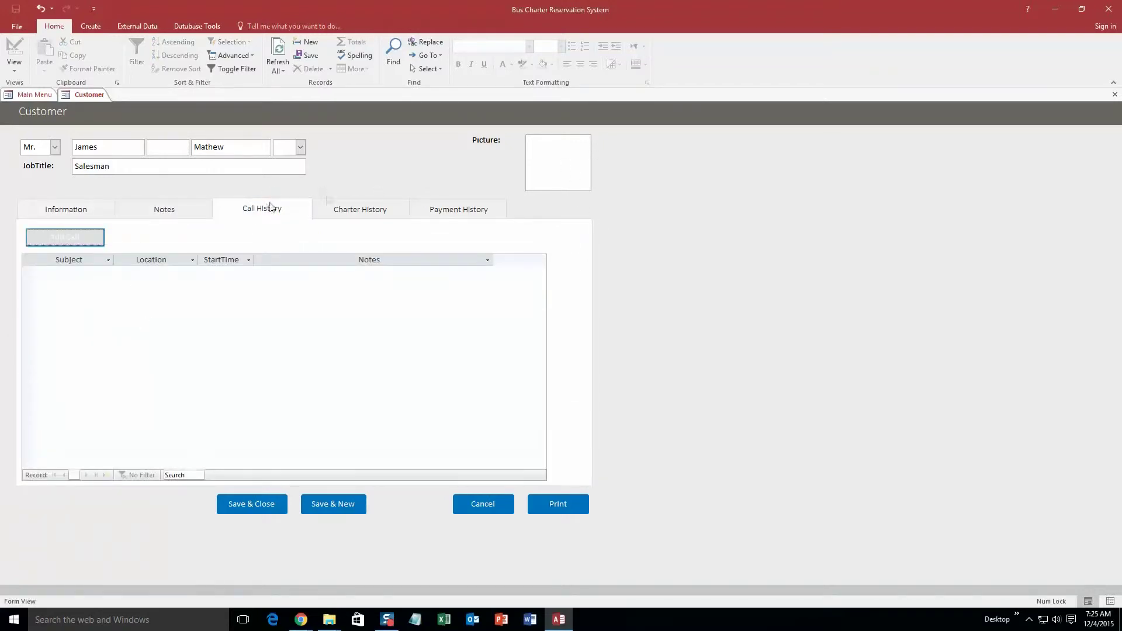
{"action": "left_click", "coordinate": [354, 210]}
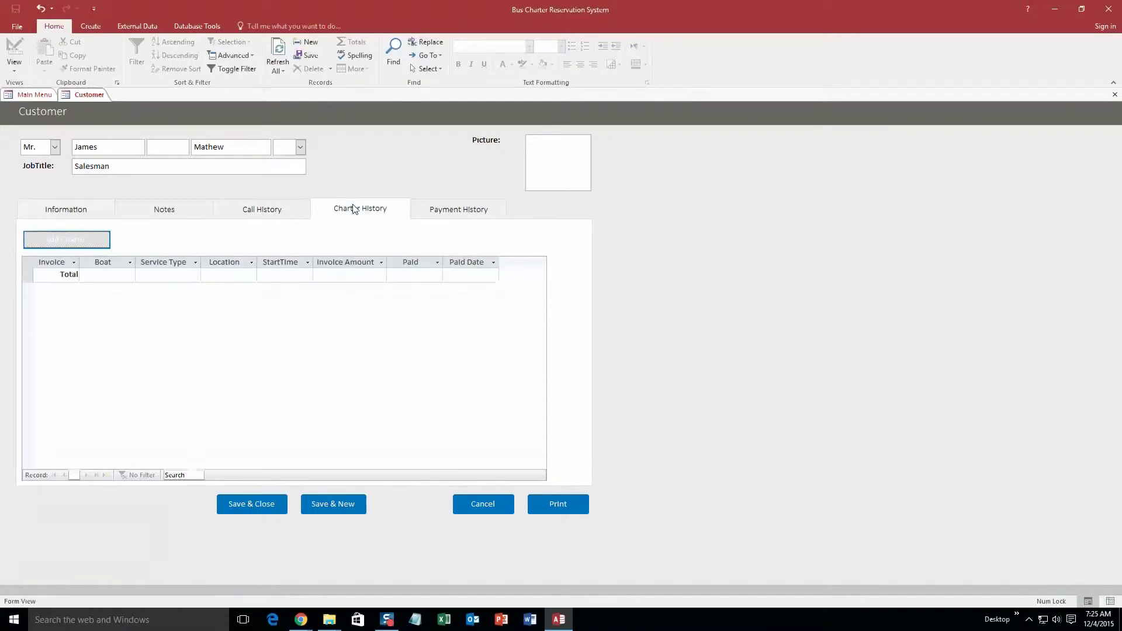
{"action": "left_click", "coordinate": [459, 208]}
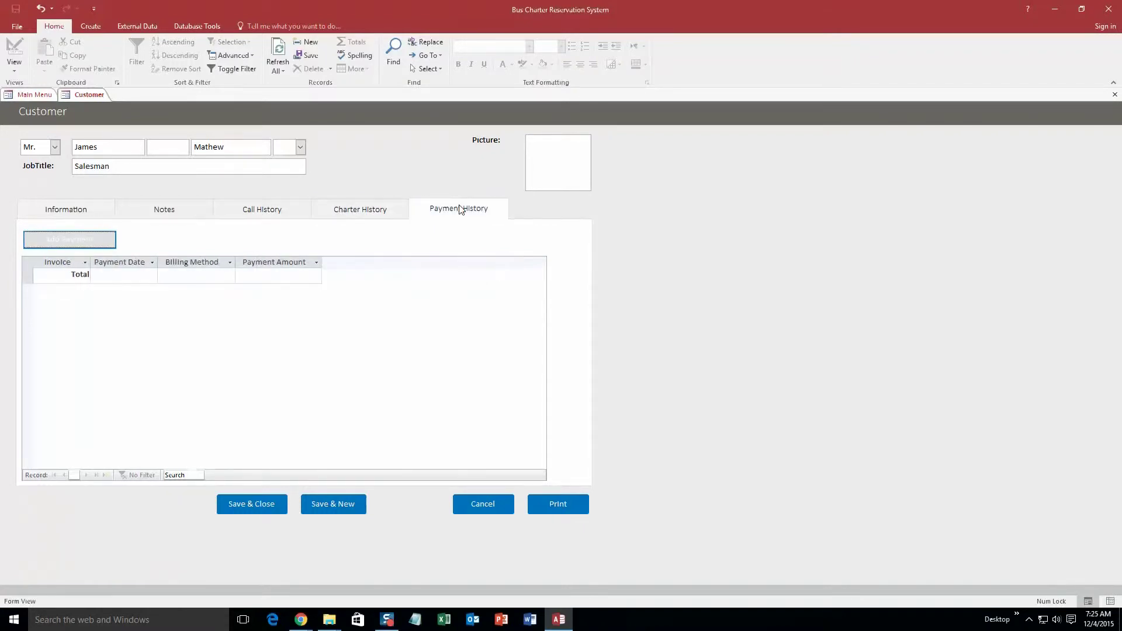
{"action": "left_click", "coordinate": [74, 212]}
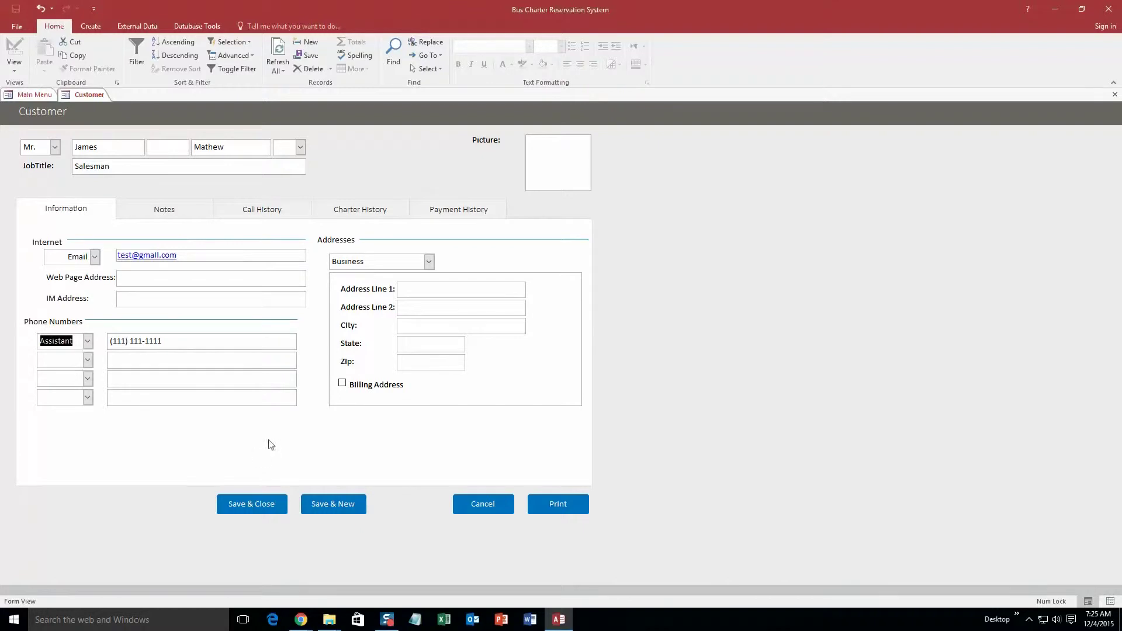
{"action": "left_click", "coordinate": [251, 503]}
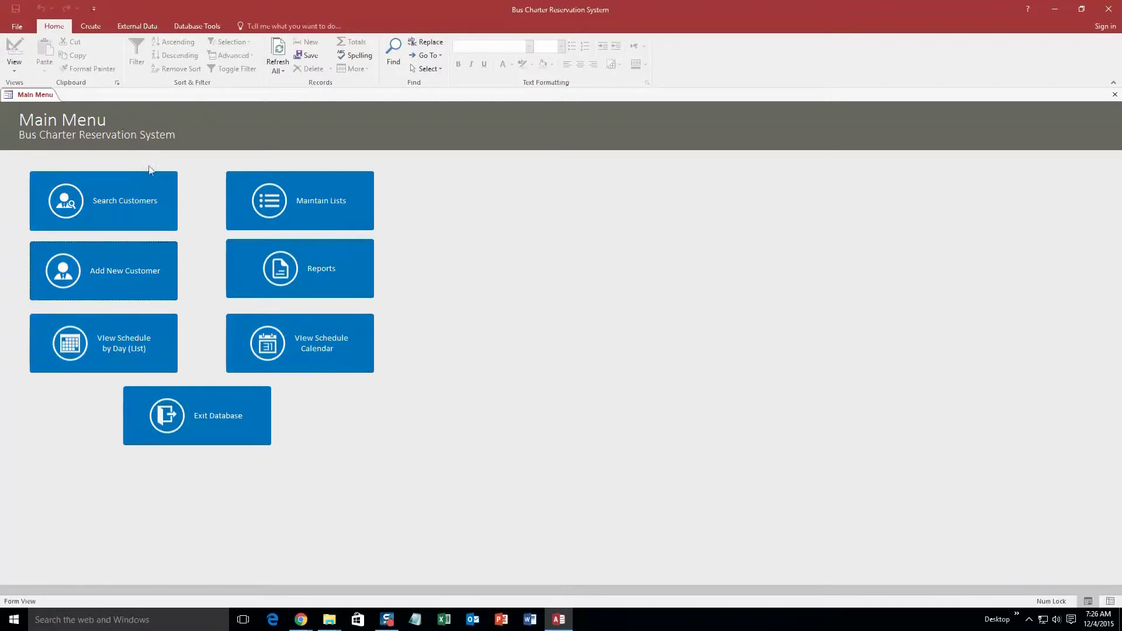
Search customers by the new customer's first name, confirm the record, then close Customer Search
{"action": "left_click", "coordinate": [125, 202]}
{"action": "type", "text": "James"}
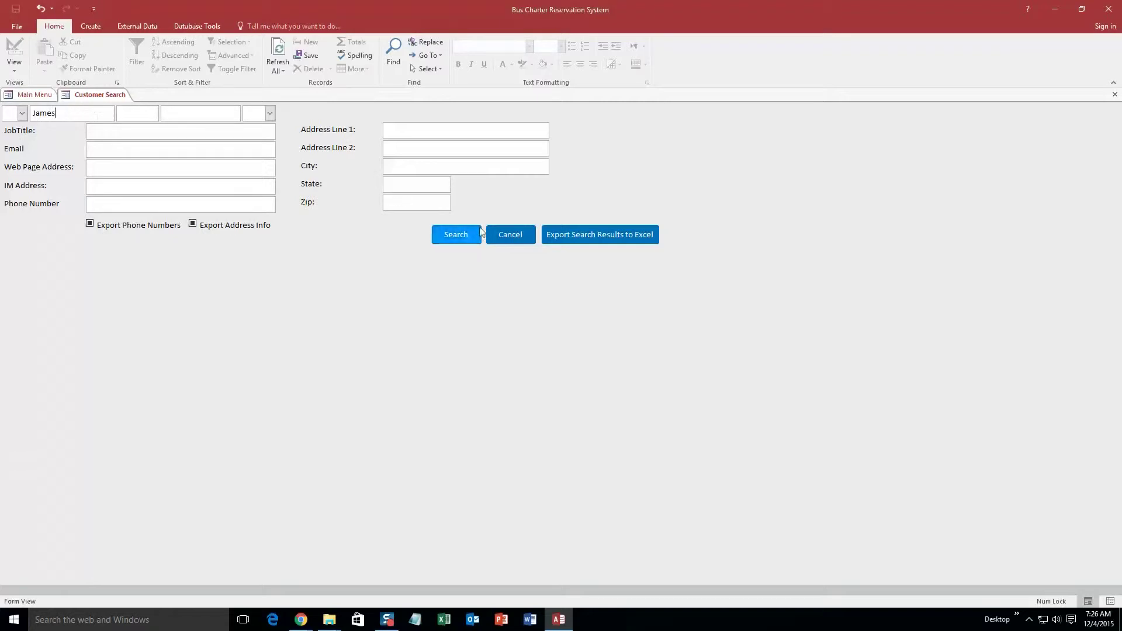
{"action": "left_click", "coordinate": [455, 234]}
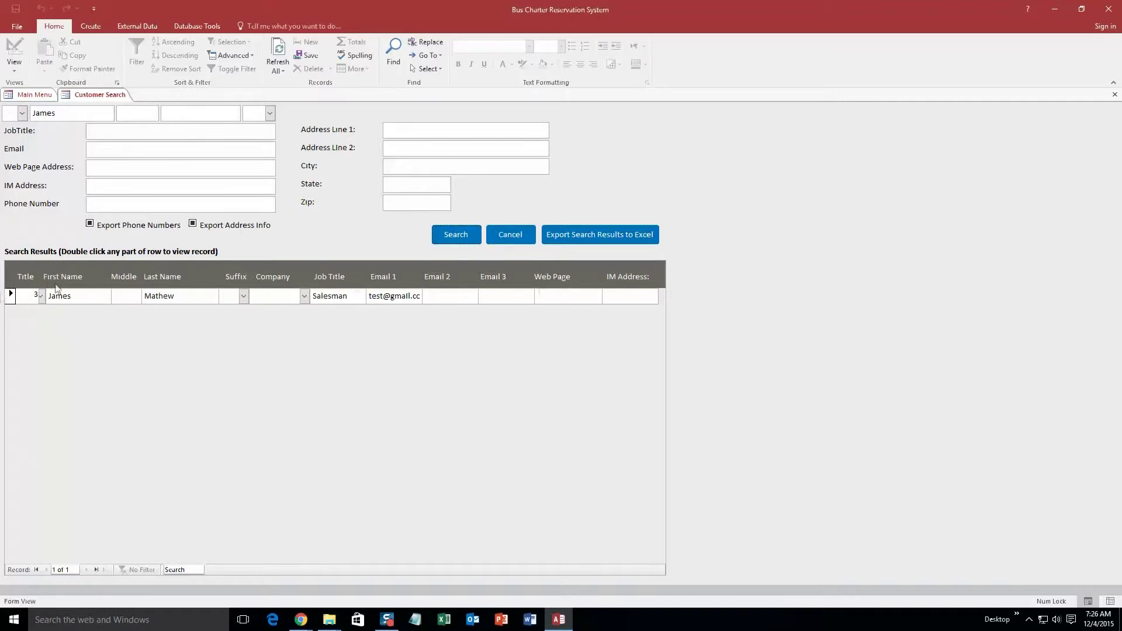
{"action": "right_click", "coordinate": [100, 98]}
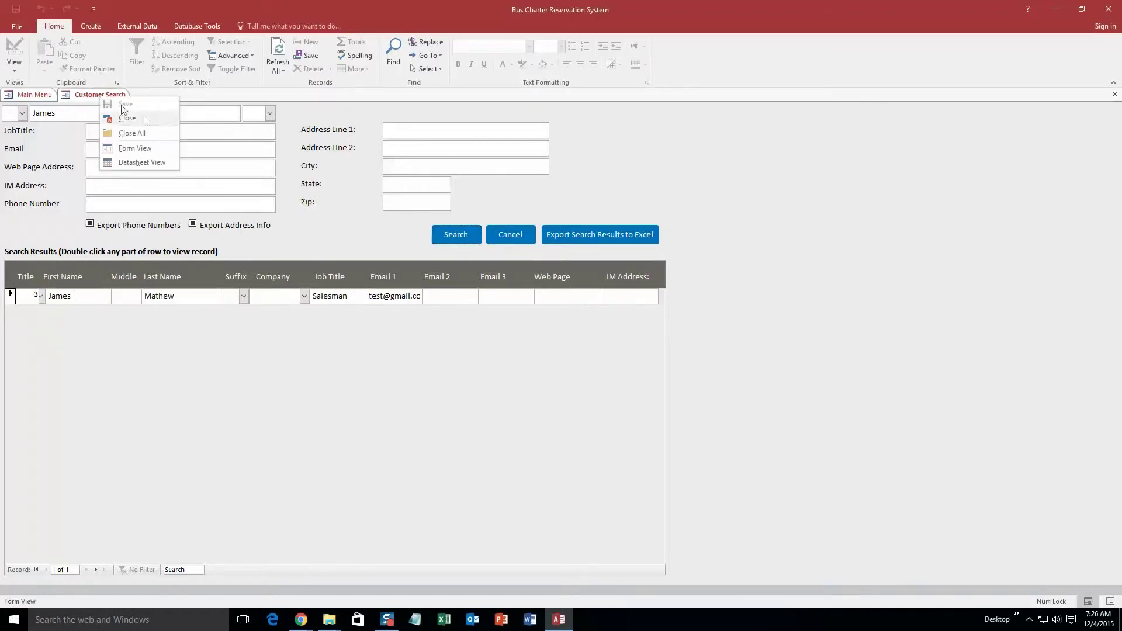
{"action": "left_click", "coordinate": [144, 118]}
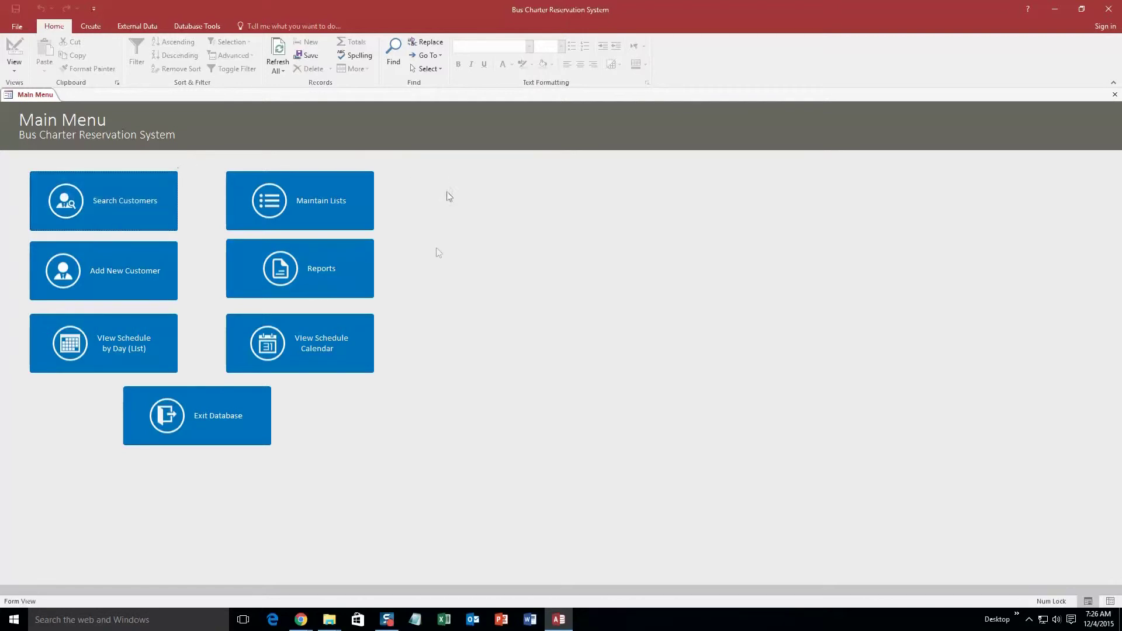
Open the schedule calendar, cycle through Week, Bi-Weekly and Month, and return to Day view
{"action": "left_click", "coordinate": [338, 356]}
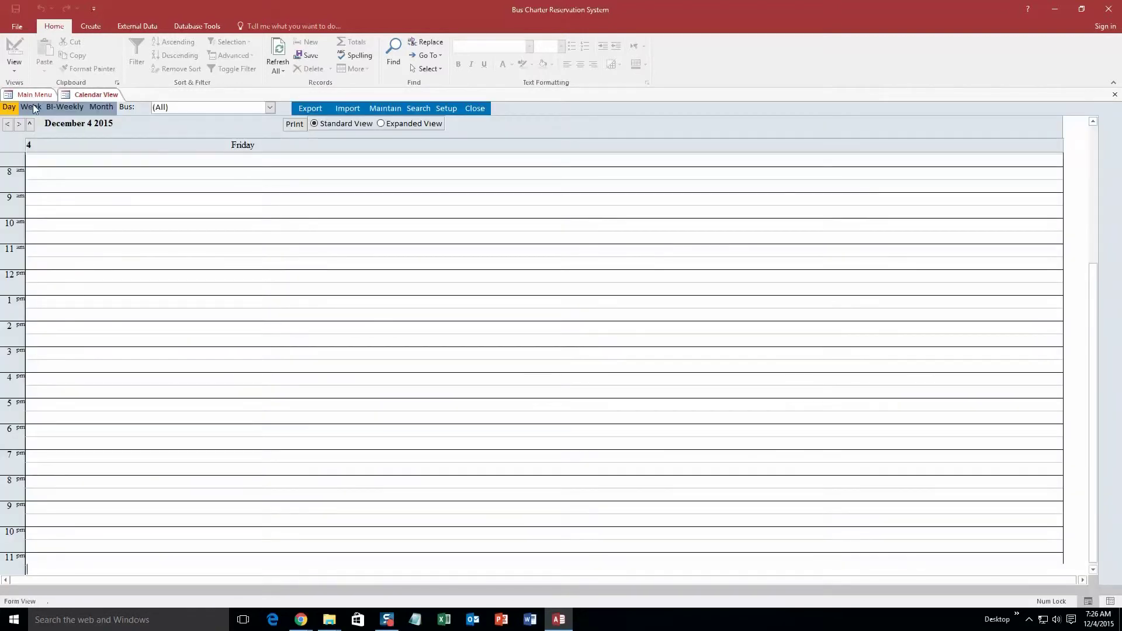
{"action": "left_click", "coordinate": [34, 109]}
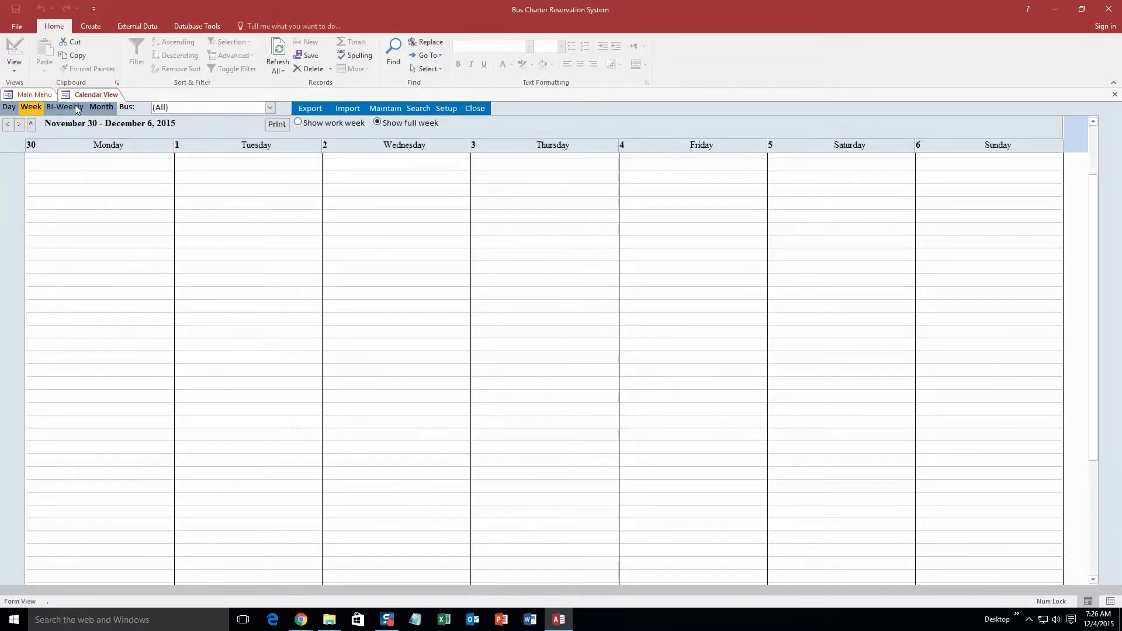
{"action": "left_click", "coordinate": [77, 108]}
{"action": "left_click", "coordinate": [111, 110]}
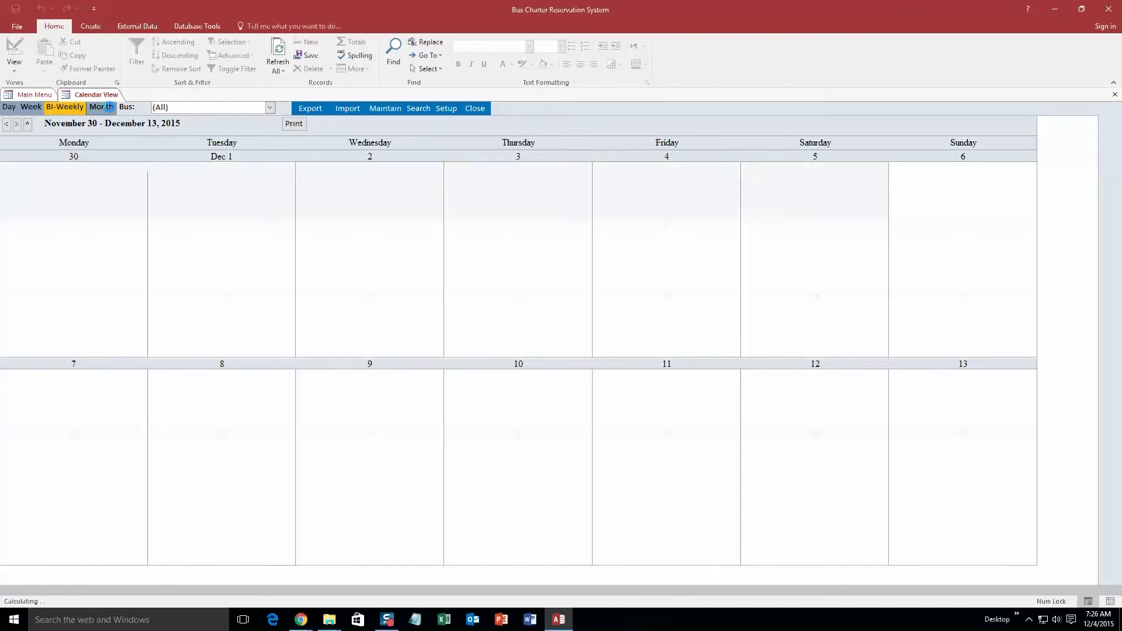
{"action": "left_click", "coordinate": [17, 109]}
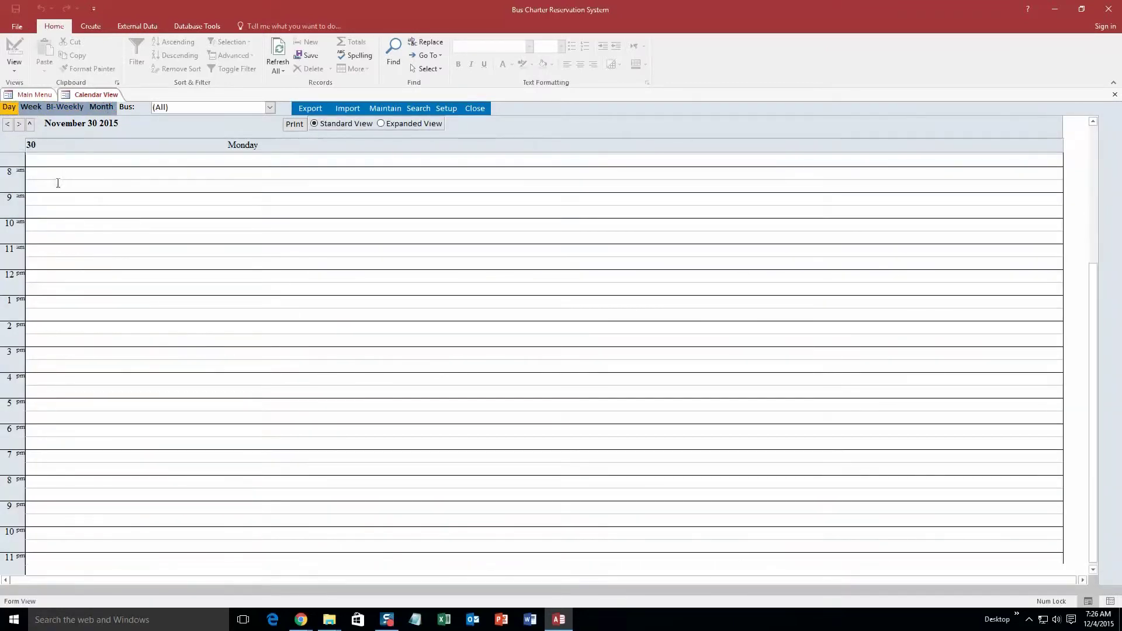
Start an 8 AM November 30 charter for the new customer on Bus 1, Full, Location 1
{"action": "double_click", "coordinate": [39, 172]}
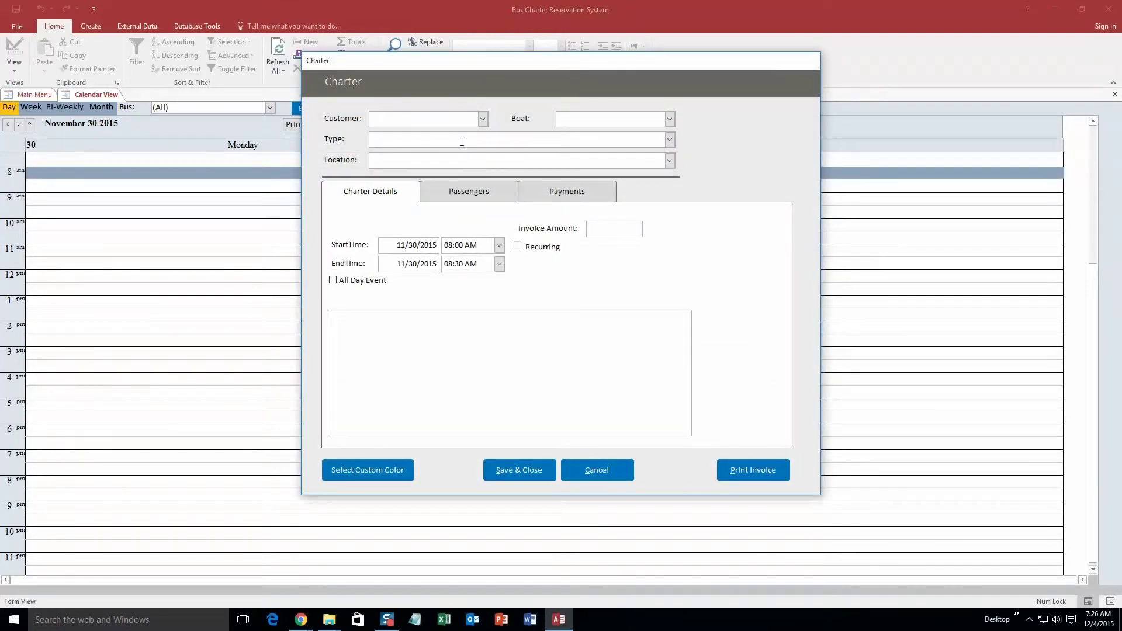
{"action": "left_click", "coordinate": [482, 119]}
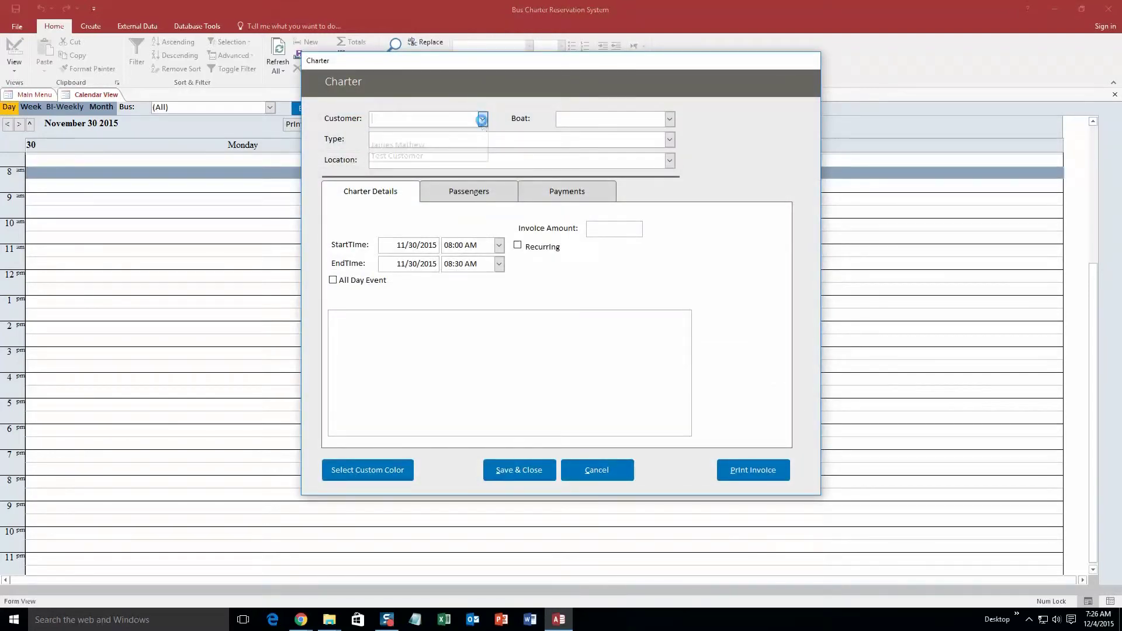
{"action": "left_click", "coordinate": [441, 145]}
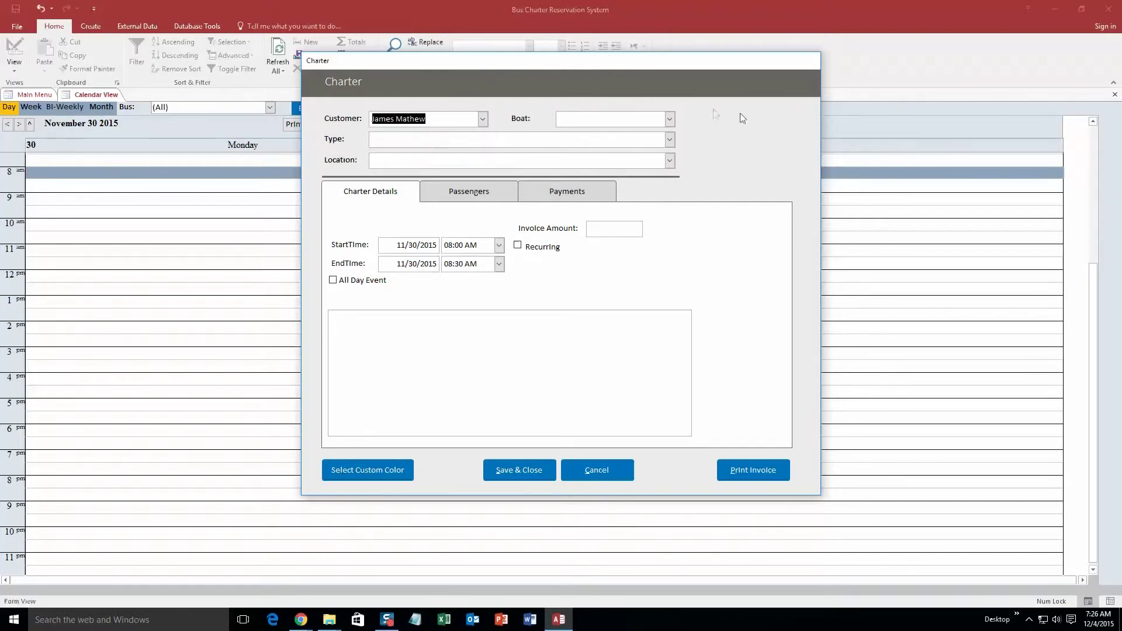
{"action": "left_click", "coordinate": [675, 120]}
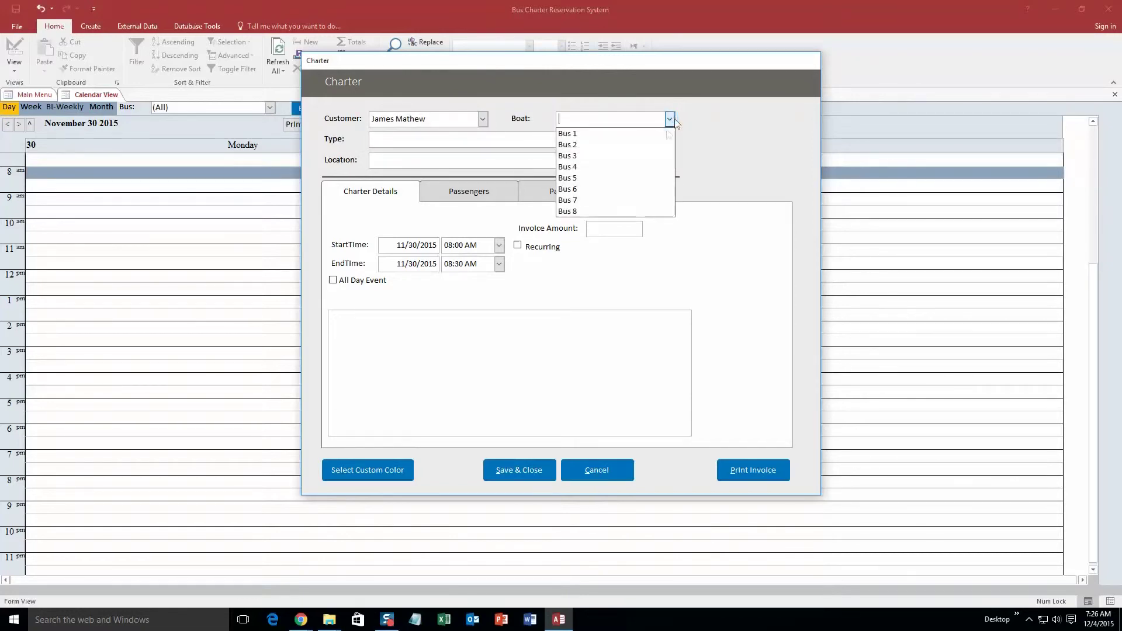
{"action": "left_click", "coordinate": [642, 131]}
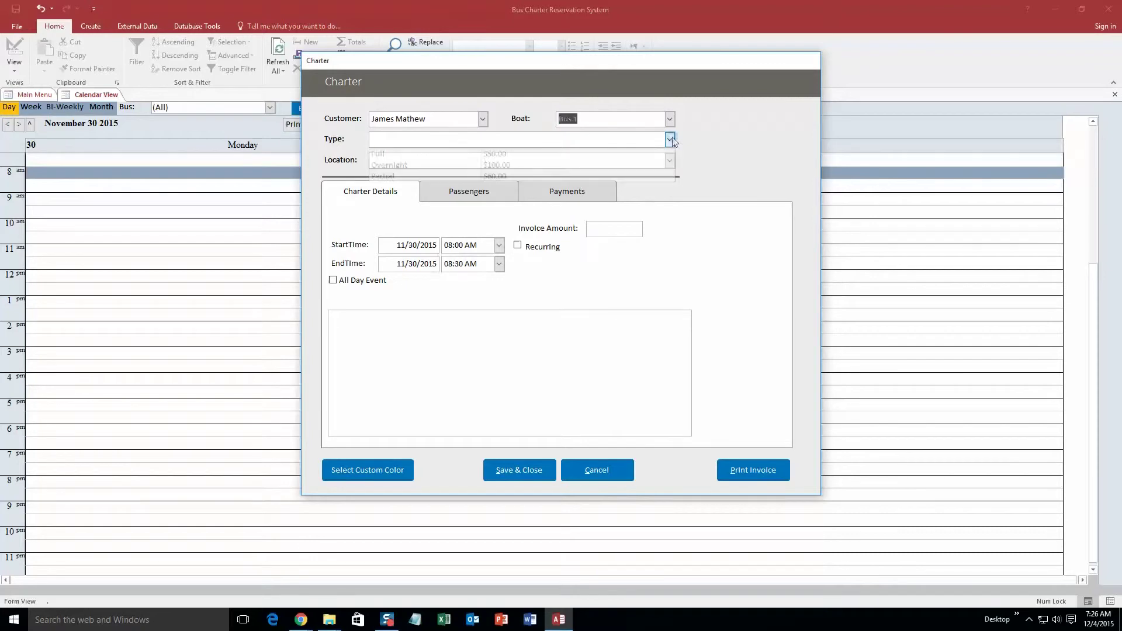
{"action": "left_click", "coordinate": [669, 139]}
{"action": "left_click", "coordinate": [540, 155]}
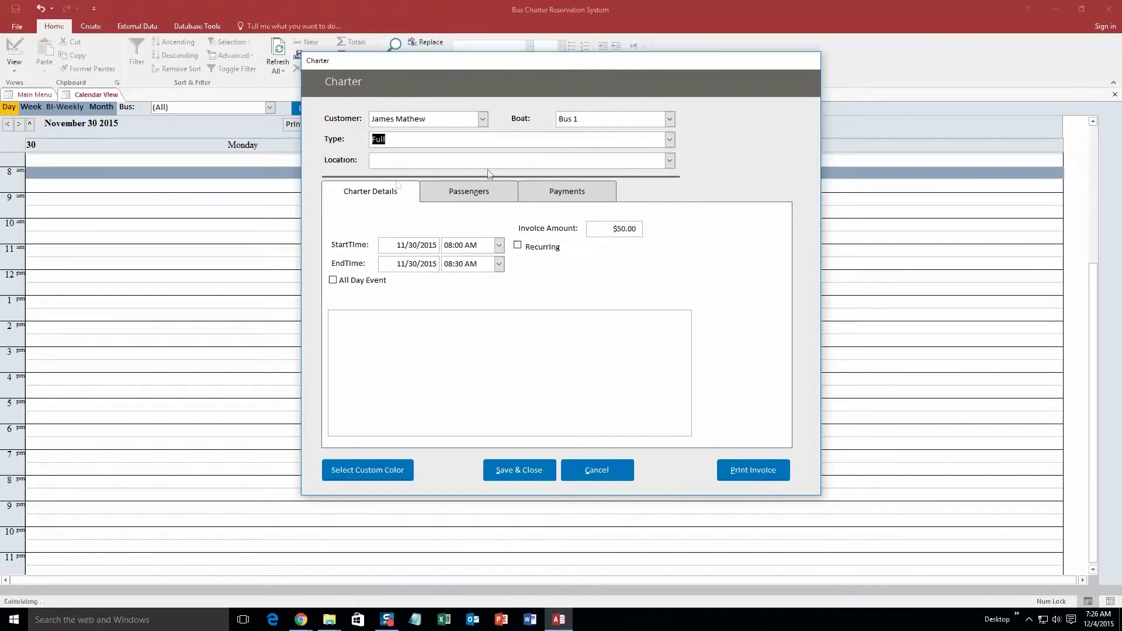
{"action": "left_click", "coordinate": [669, 160]}
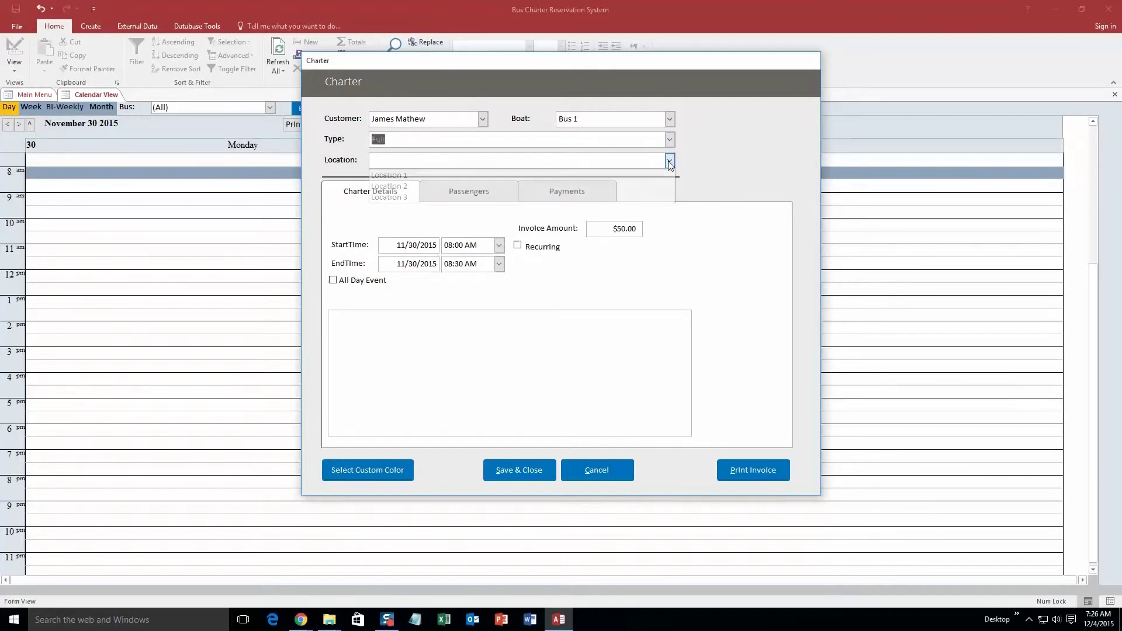
{"action": "left_click", "coordinate": [488, 182]}
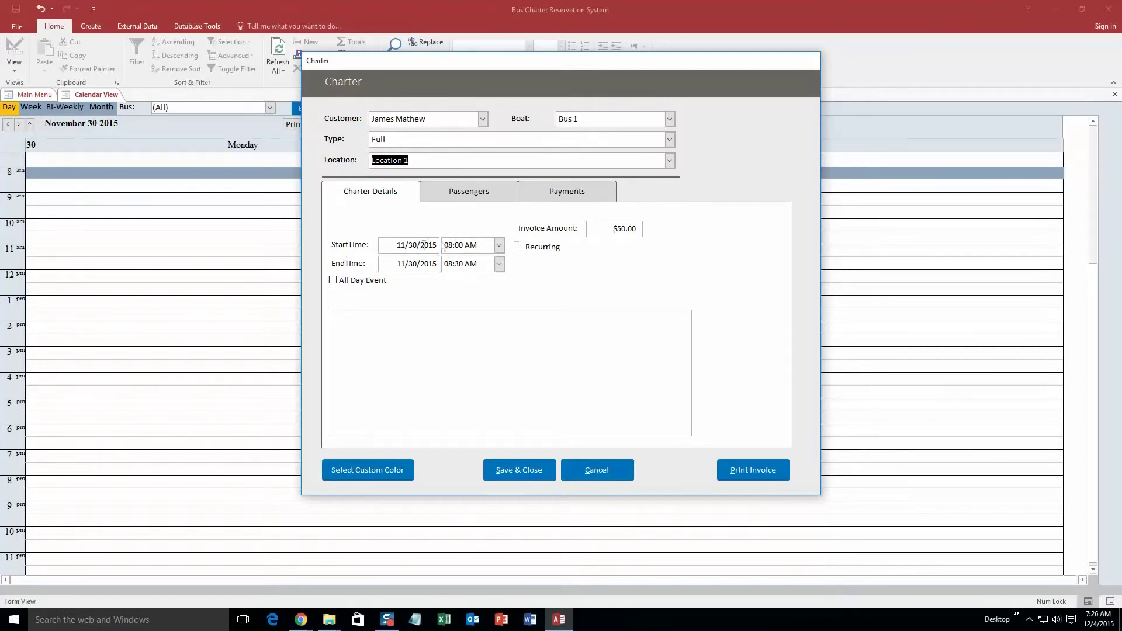
Set the charter end time to 05:00 PM and confirm the type stays Full
{"action": "left_click", "coordinate": [500, 264]}
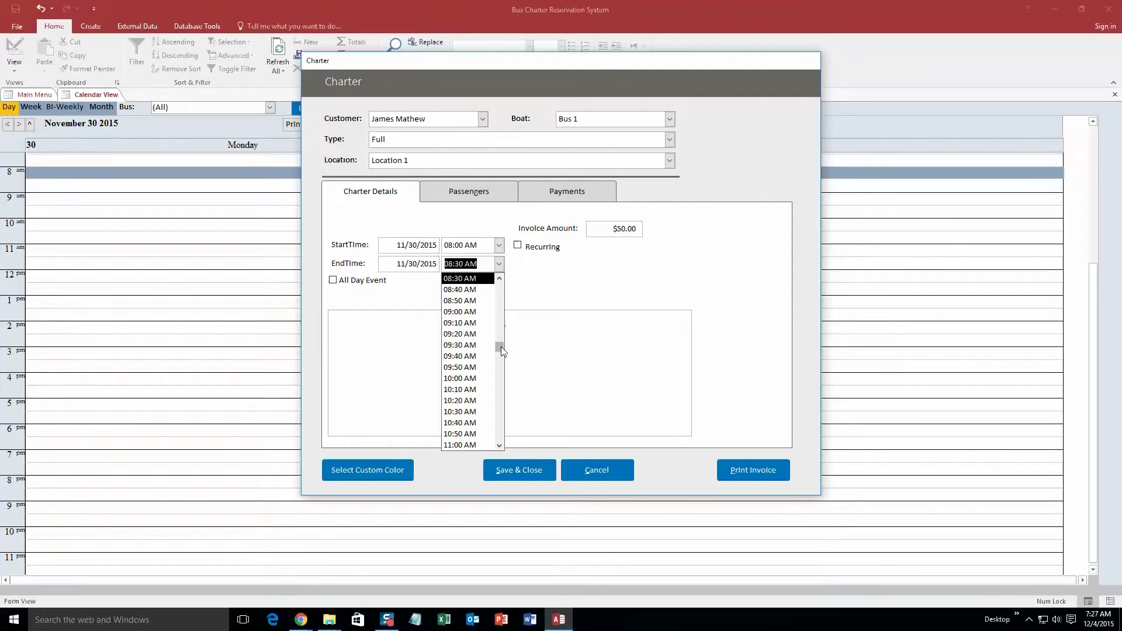
{"action": "left_click_drag", "start_coordinate": [500, 348], "coordinate": [504, 406]}
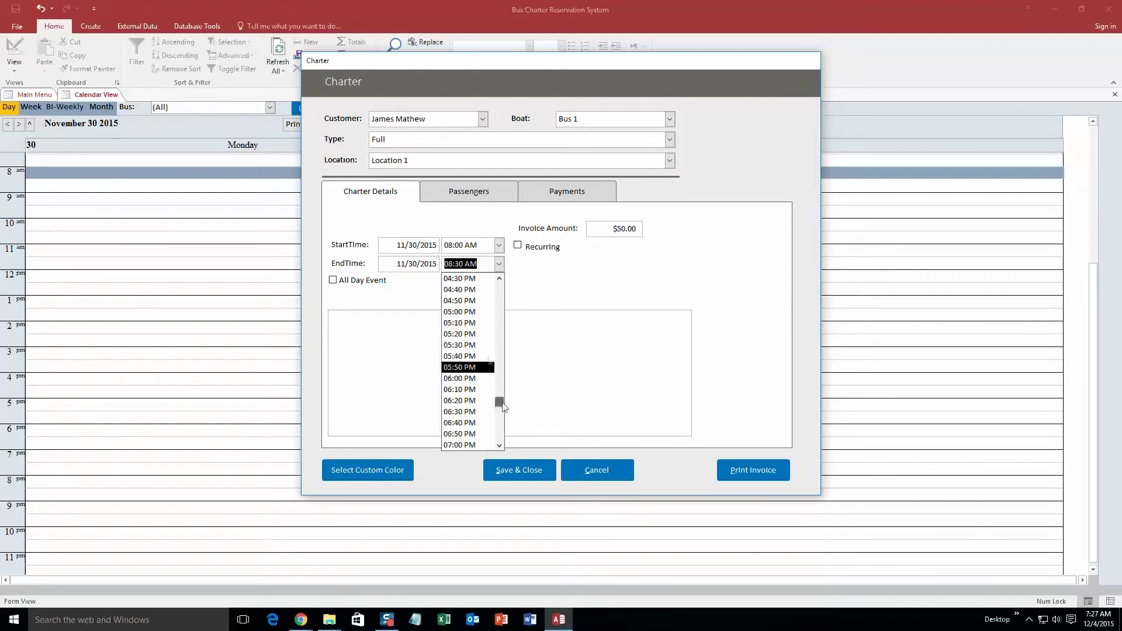
{"action": "left_click", "coordinate": [461, 311]}
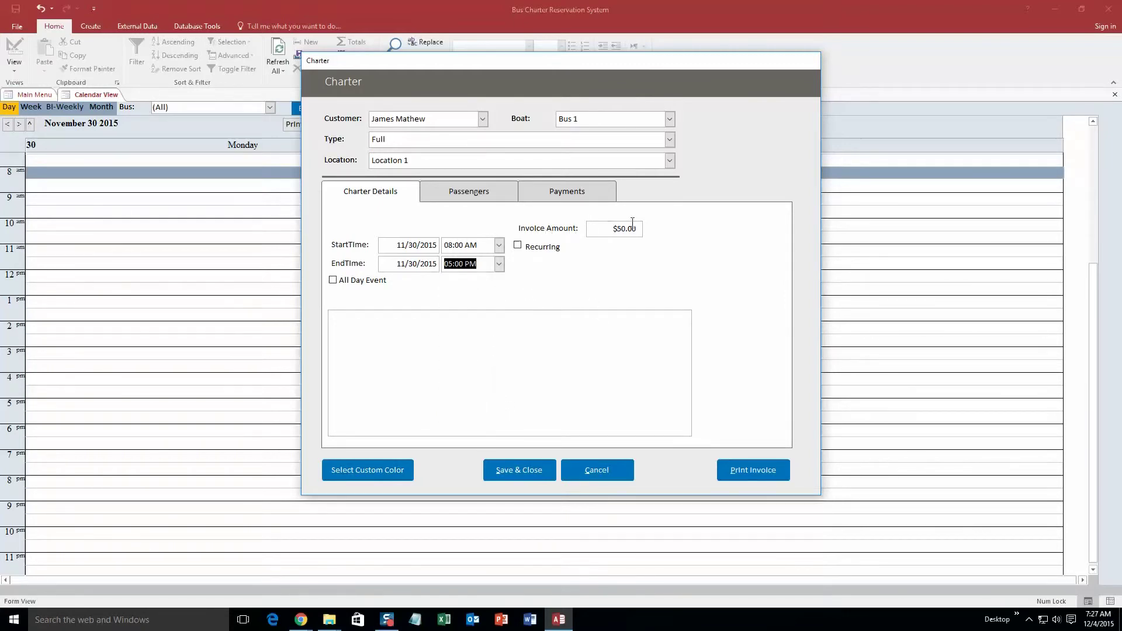
{"action": "left_click", "coordinate": [668, 139]}
{"action": "left_click", "coordinate": [679, 143]}
Add one passenger to the charter and review its payment details
{"action": "left_click", "coordinate": [466, 192]}
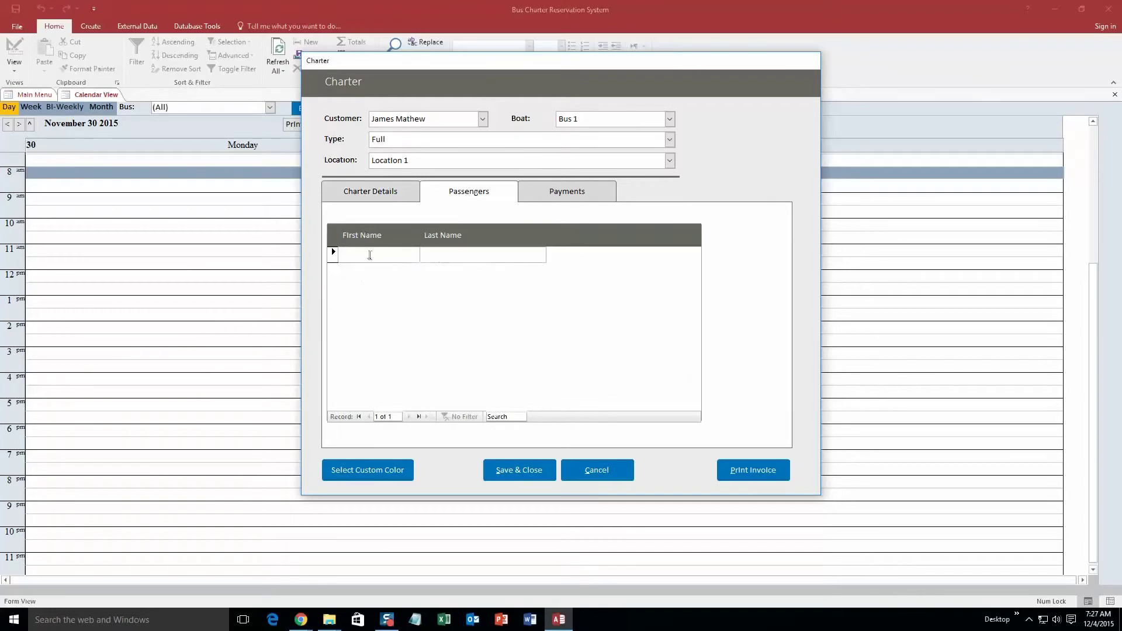
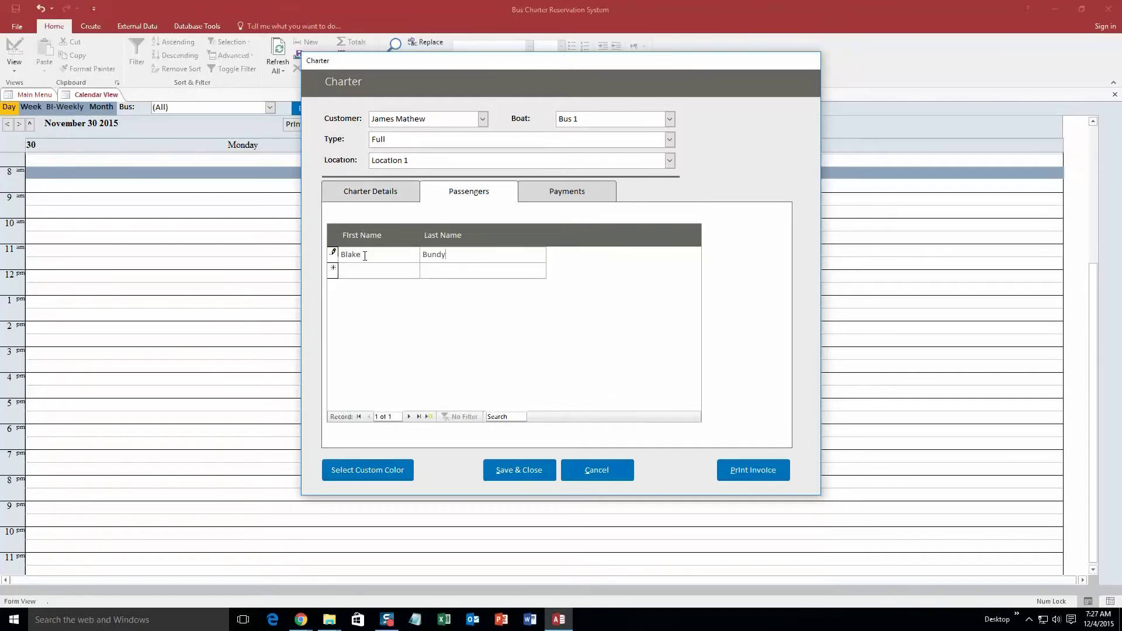
{"action": "key", "text": "Return"}
{"action": "left_click", "coordinate": [565, 191]}
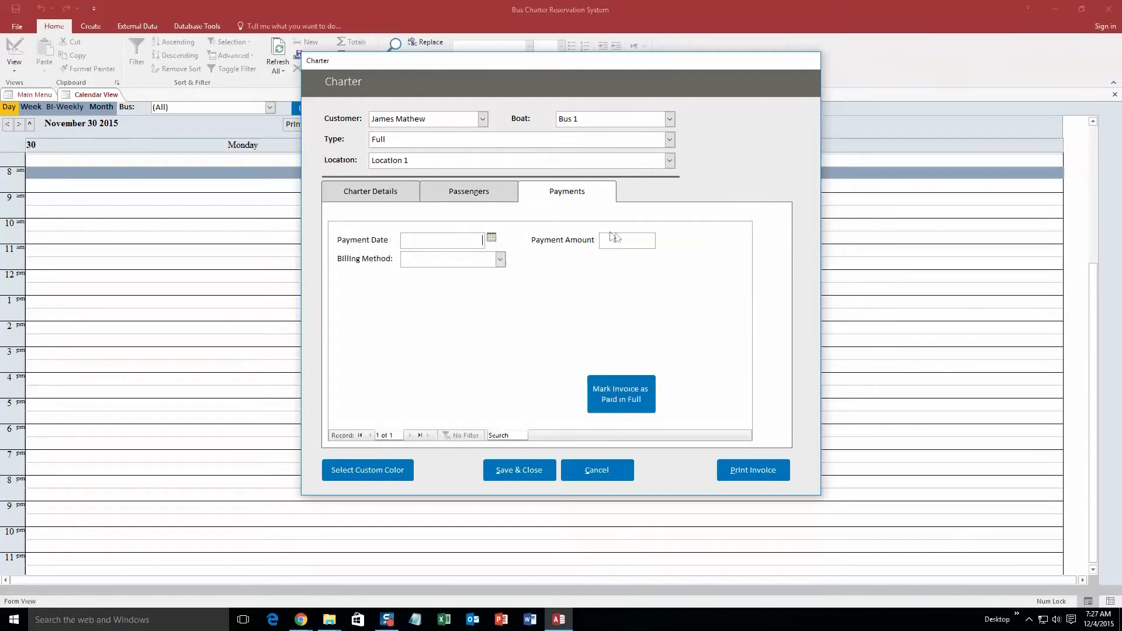
{"action": "left_click", "coordinate": [380, 198]}
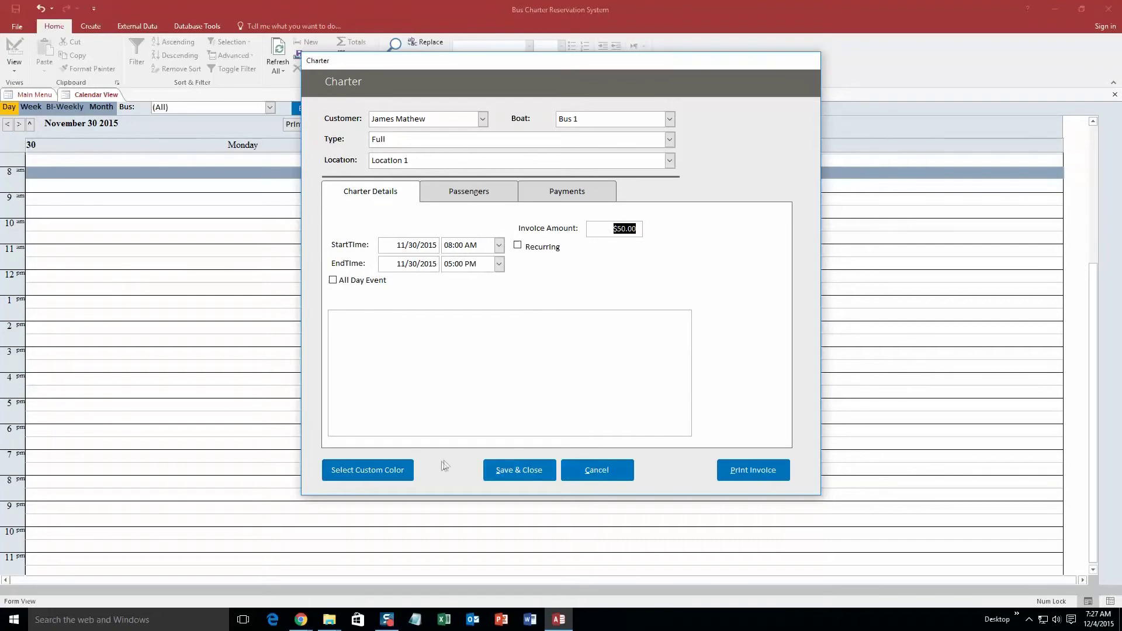
Give the charter a custom red colour, then save and close the booking
{"action": "left_click", "coordinate": [374, 470]}
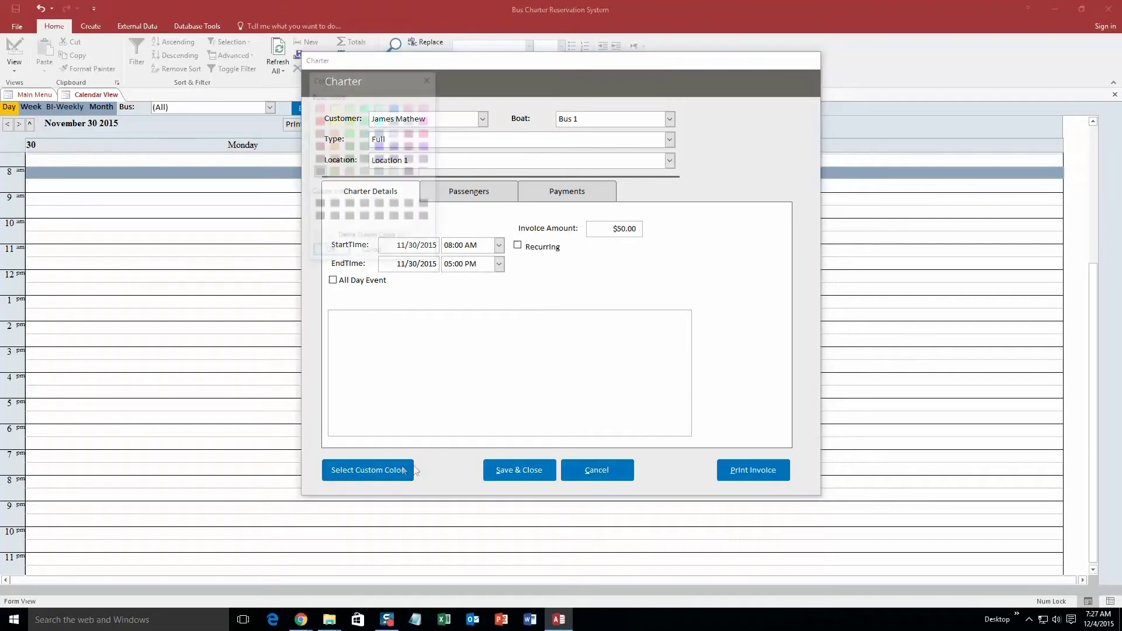
{"action": "left_click", "coordinate": [320, 120]}
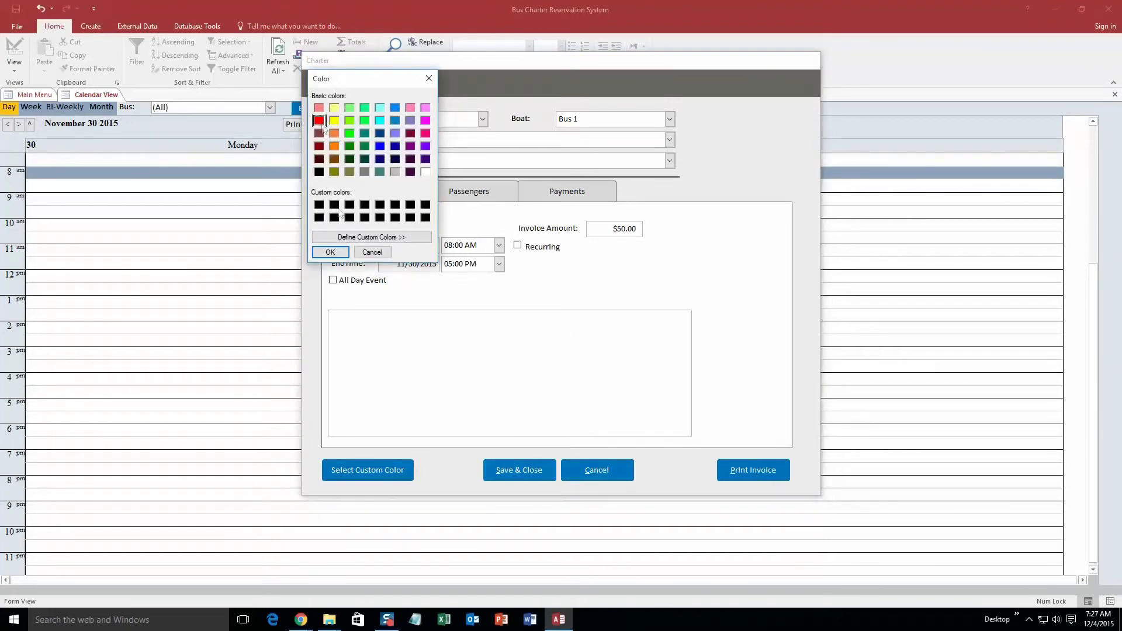
{"action": "left_click", "coordinate": [331, 252]}
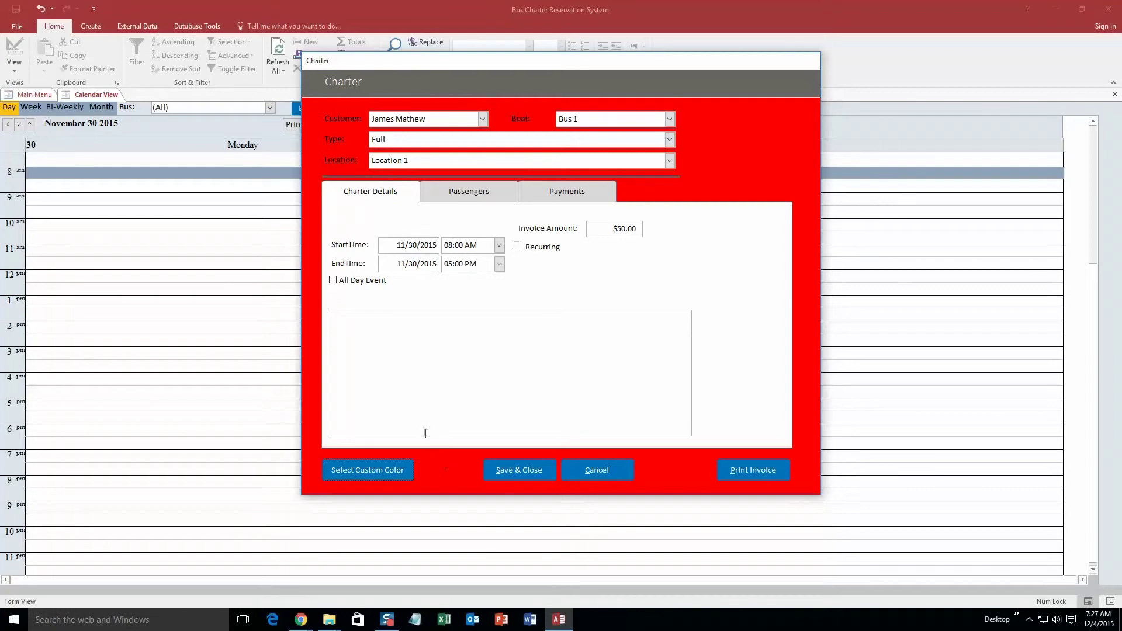
{"action": "left_click", "coordinate": [514, 468]}
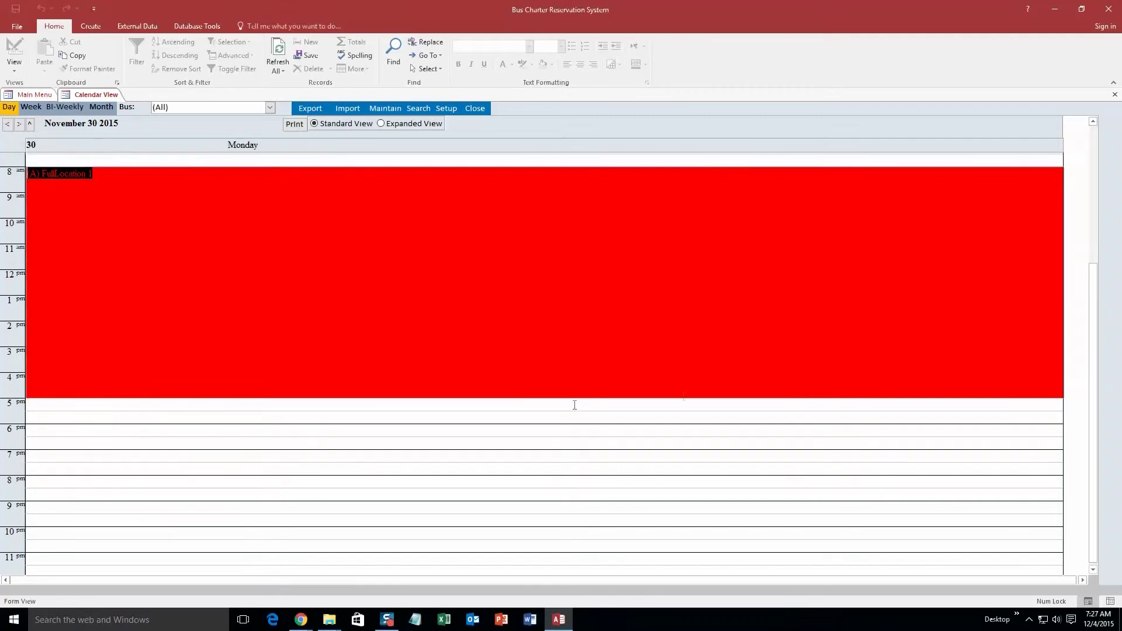
Check the red November 30 charter in the November 2015 month view, then close Calendar View
{"action": "left_click", "coordinate": [101, 107]}
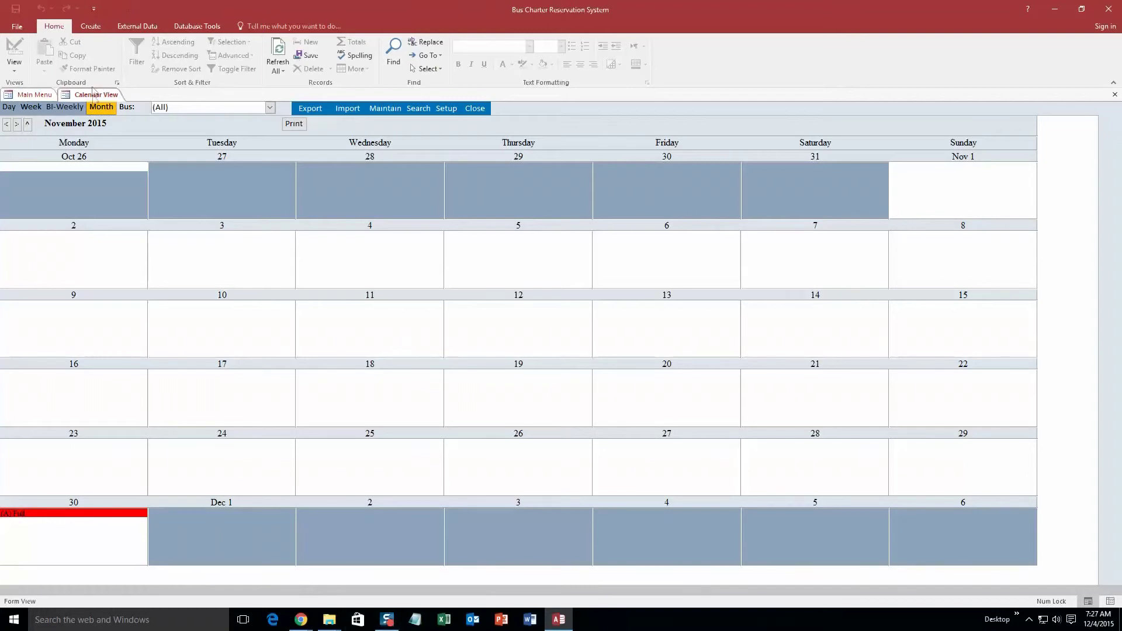
{"action": "right_click", "coordinate": [93, 96]}
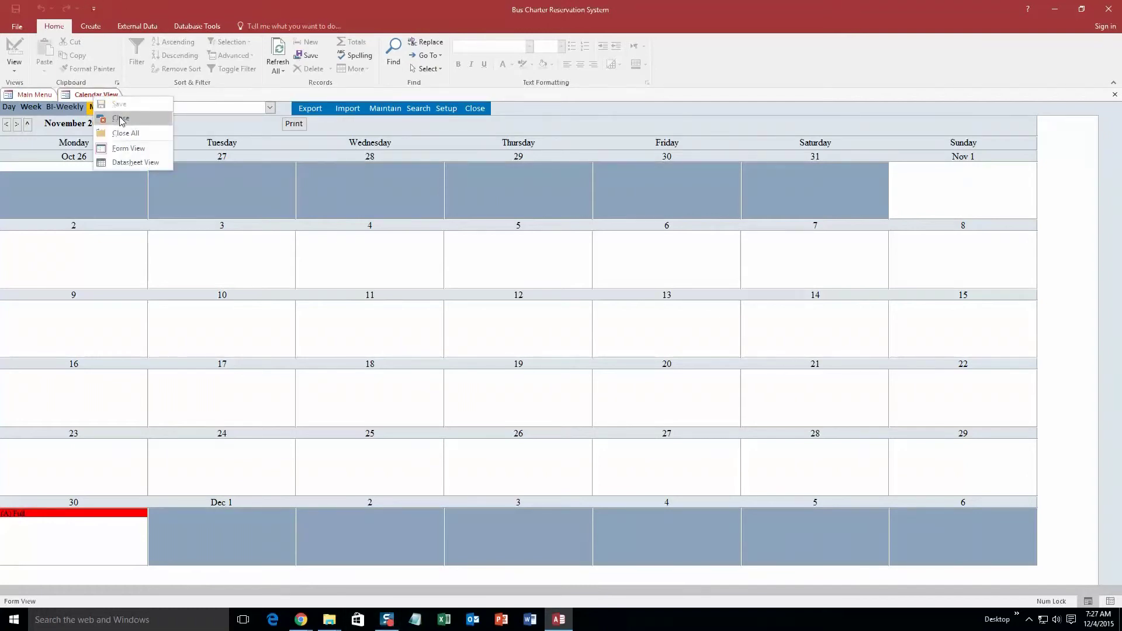
{"action": "left_click", "coordinate": [121, 119]}
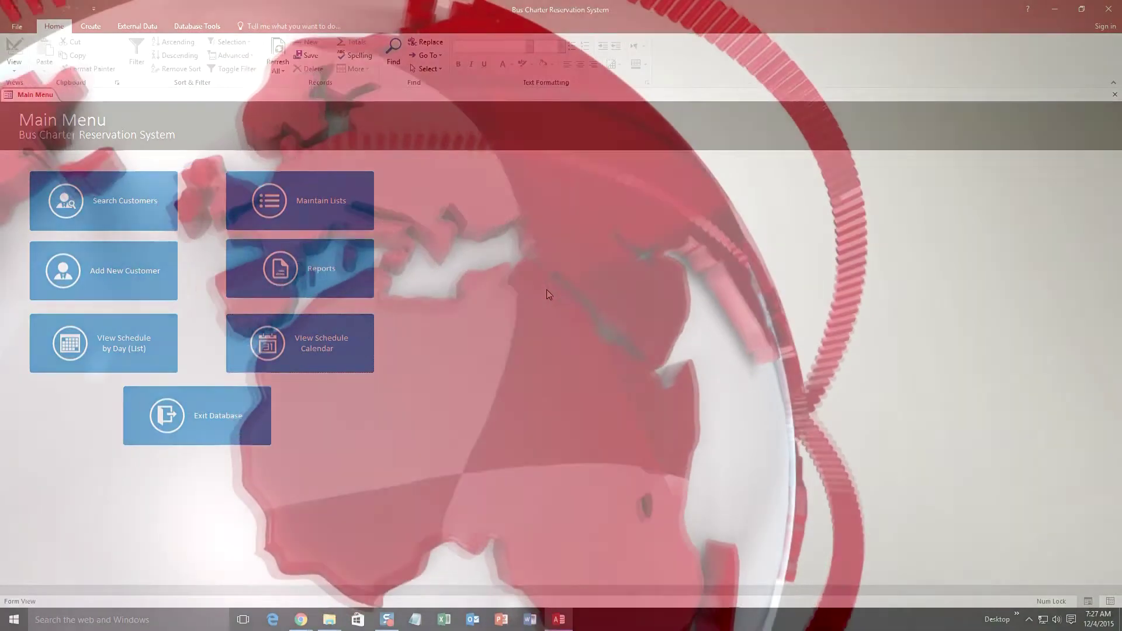